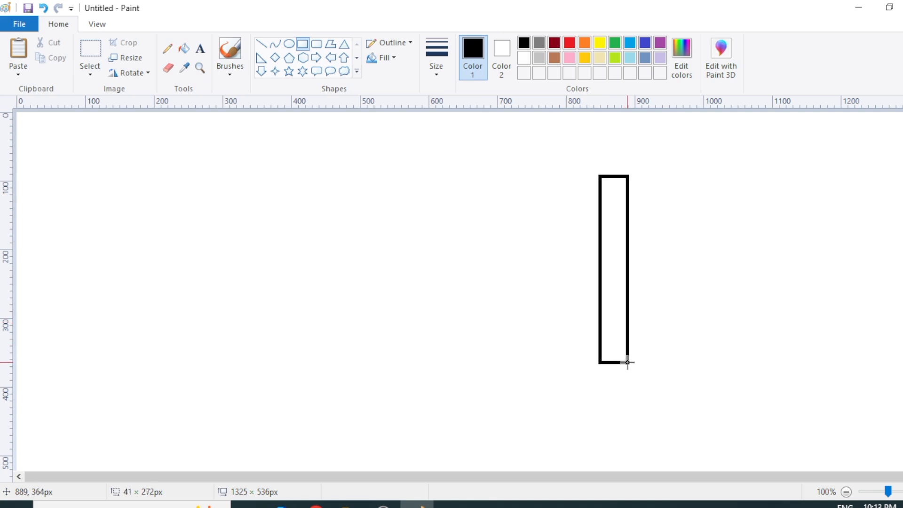
# Draw a red ellipse about 102 × 132 px beside the black bar, with its right side touching the bar's left edge
pyautogui.click(388, 127)
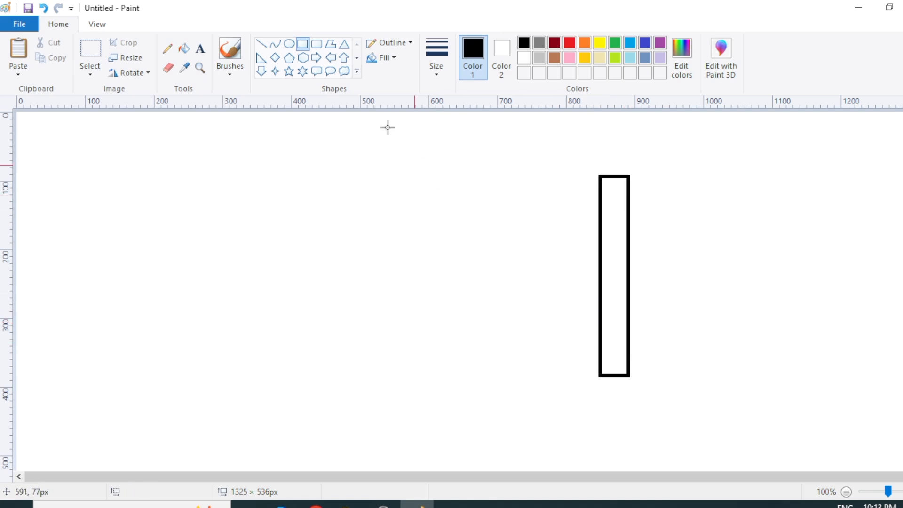
pyautogui.click(289, 43)
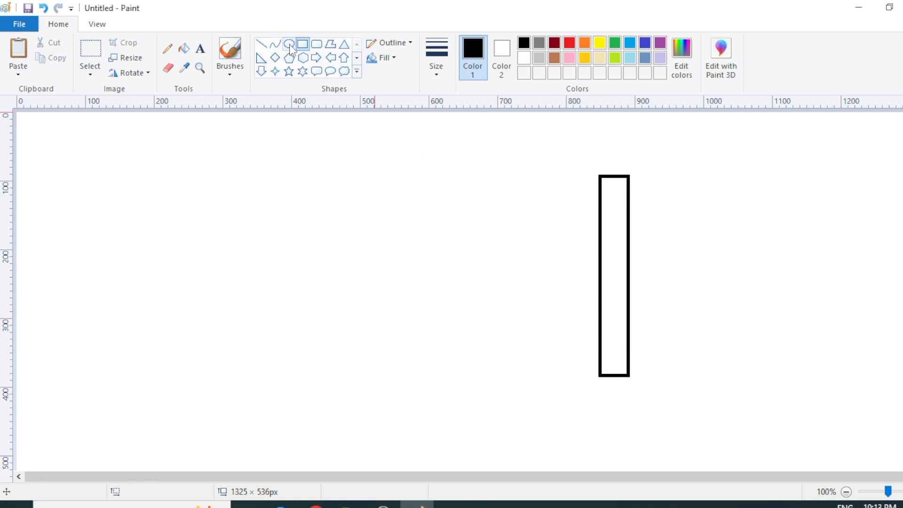
pyautogui.click(569, 42)
pyautogui.moveTo(497, 217); pyautogui.dragTo(569, 309)
pyautogui.moveTo(540, 276); pyautogui.dragTo(575, 278)
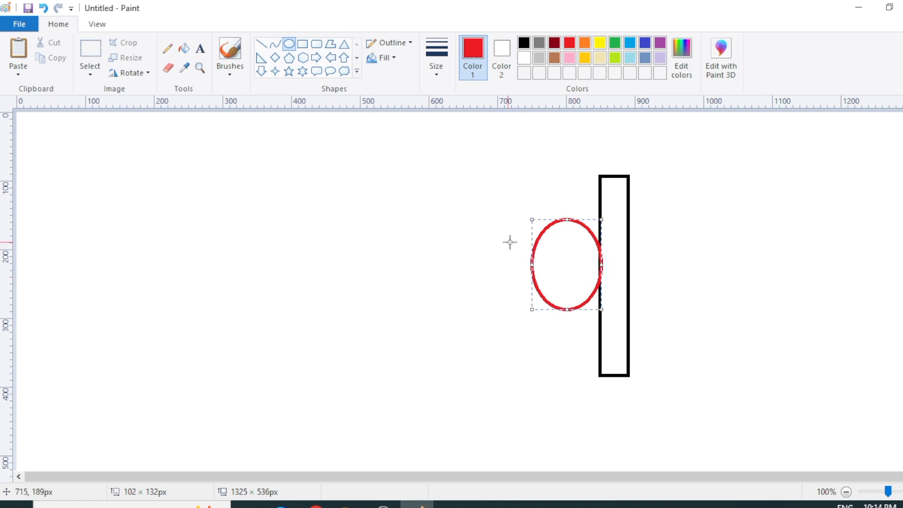
pyautogui.click(468, 242)
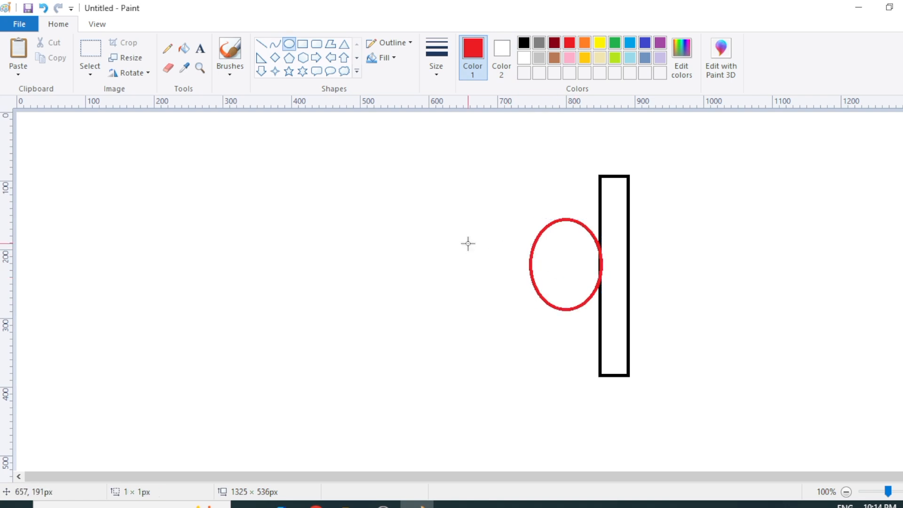
# Draw a larger red ellipse about 189 × 226 px centred around the first one, reaching the bar's right edge
pyautogui.moveTo(494, 186); pyautogui.dragTo(628, 345)
pyautogui.moveTo(575, 331); pyautogui.dragTo(562, 340)
pyautogui.moveTo(499, 269); pyautogui.dragTo(500, 268)
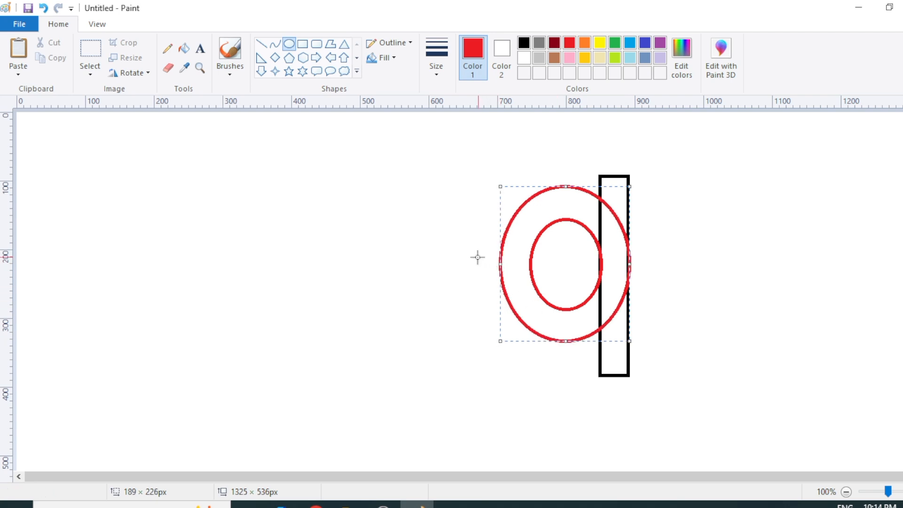
pyautogui.click(450, 249)
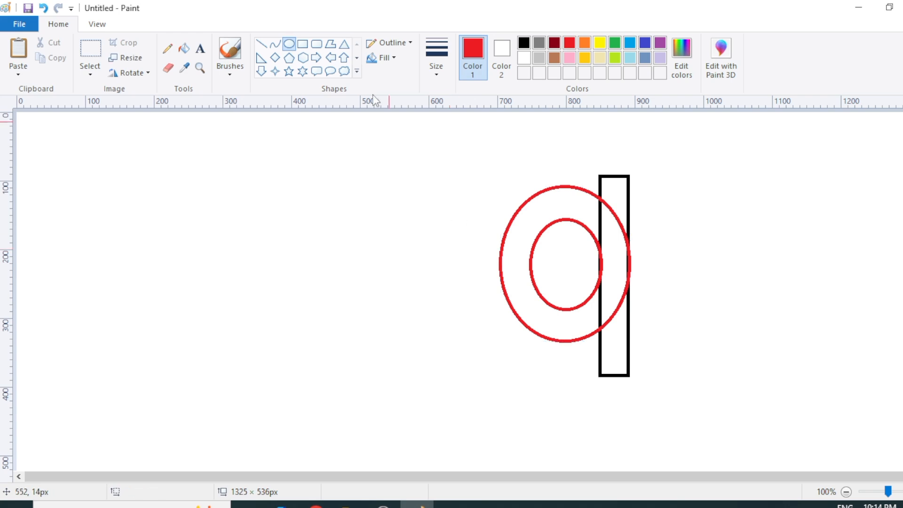
# Draw a red curve about 30 × 61 px flaring up and outward from the outer ellipse's left side
pyautogui.click(275, 44)
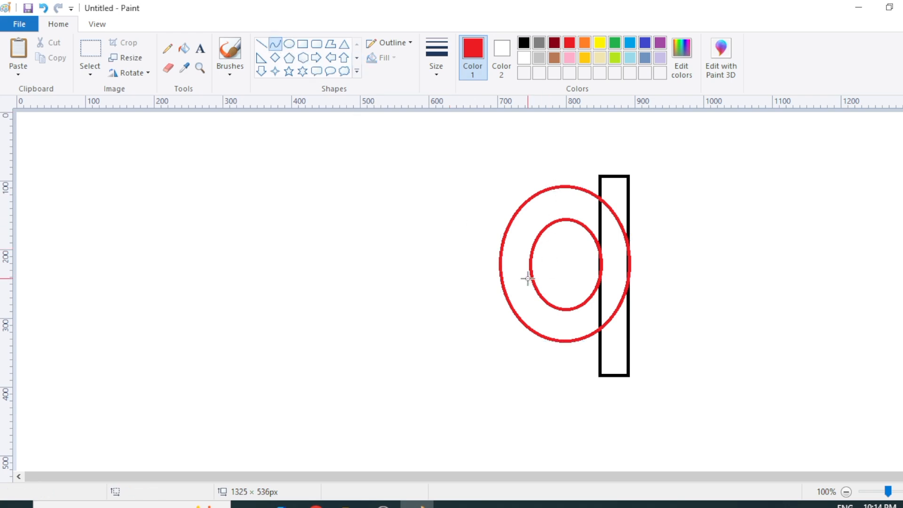
pyautogui.moveTo(501, 276); pyautogui.dragTo(482, 235)
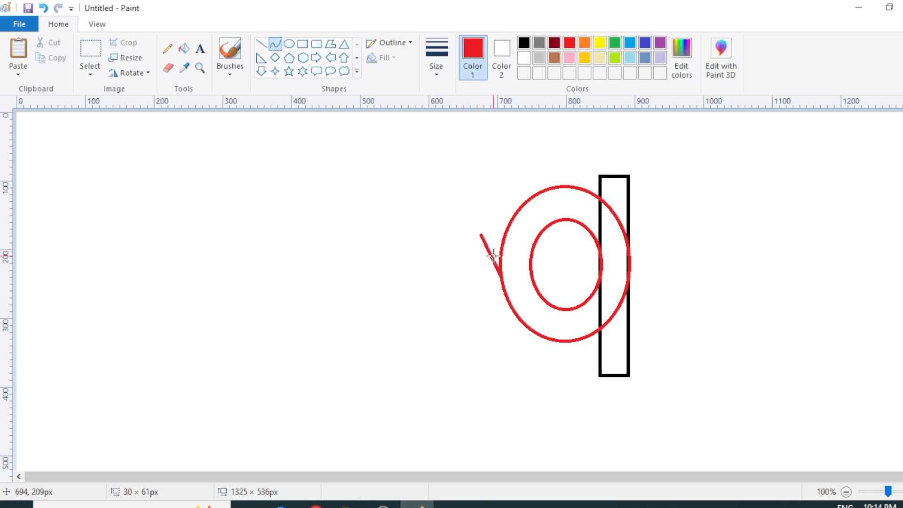
pyautogui.moveTo(497, 256); pyautogui.dragTo(495, 245)
pyautogui.click(495, 244)
pyautogui.click(377, 198)
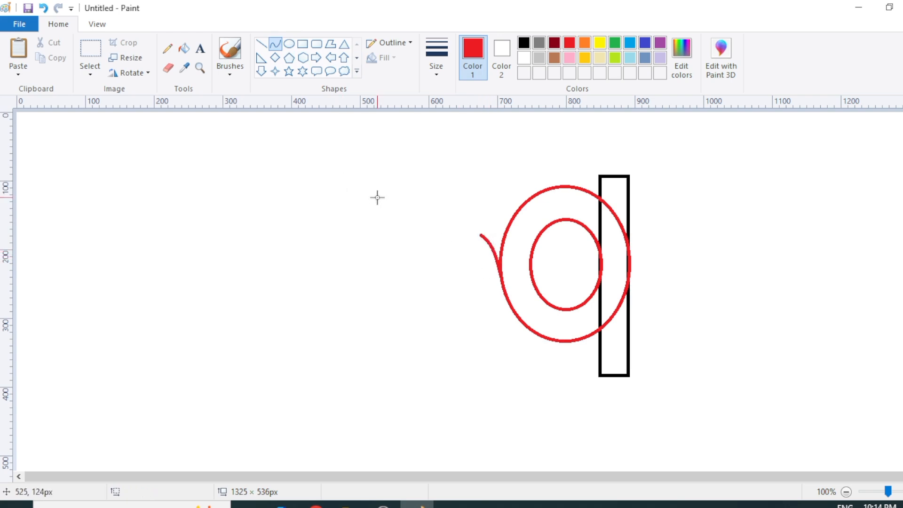
# Delete the upper tip of the flared curve using a rectangular selection of about 77 × 140 px
pyautogui.click(95, 53)
pyautogui.moveTo(438, 188); pyautogui.dragTo(491, 284)
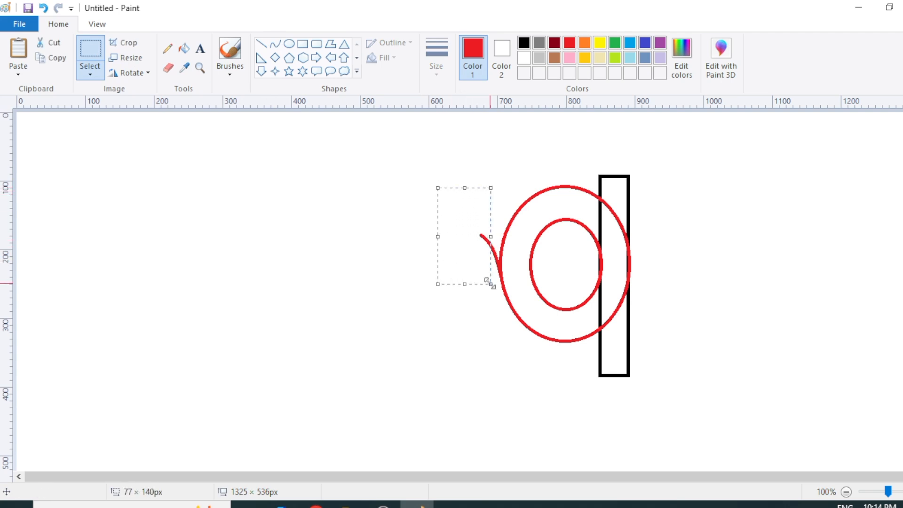
pyautogui.press('Delete')
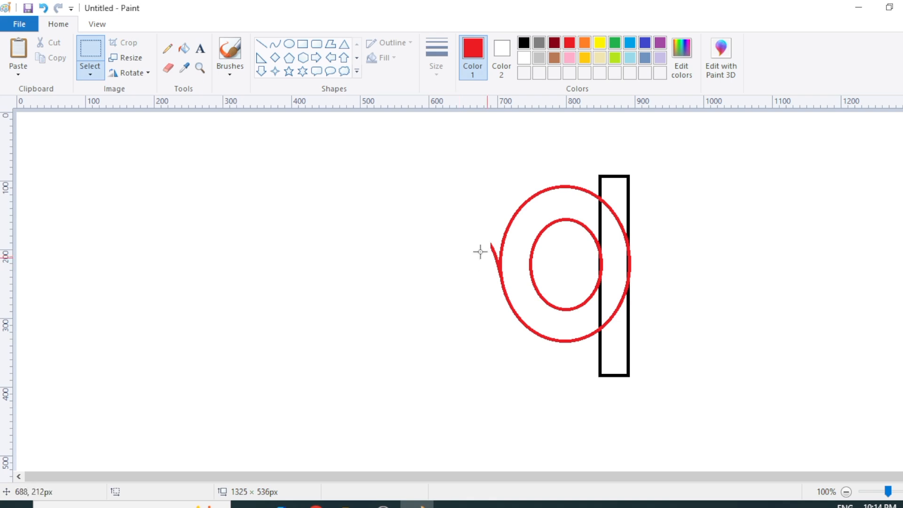
pyautogui.click(273, 46)
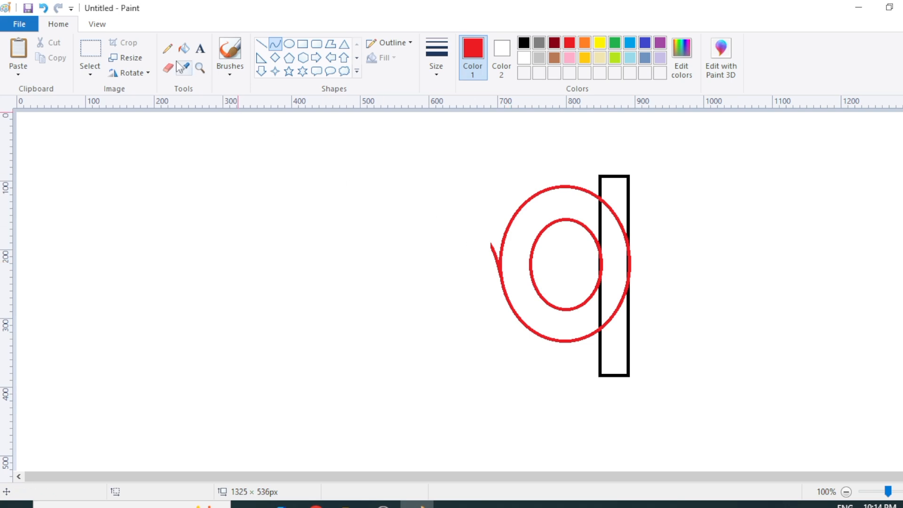
# Copy the area of about 73 × 73 px around the flared curve and paste it over the inner ellipse's left side with transparent selection
pyautogui.click(90, 49)
pyautogui.moveTo(463, 234); pyautogui.dragTo(512, 283)
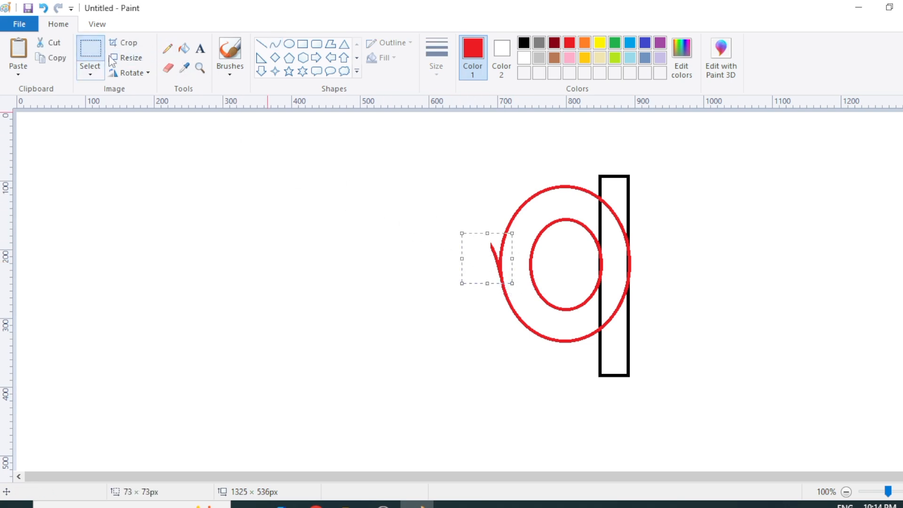
pyautogui.click(54, 57)
pyautogui.click(19, 52)
pyautogui.moveTo(48, 145)
pyautogui.mouseDown()
pyautogui.moveTo(528, 255)
pyautogui.moveTo(515, 259)
pyautogui.mouseUp()
pyautogui.click(89, 76)
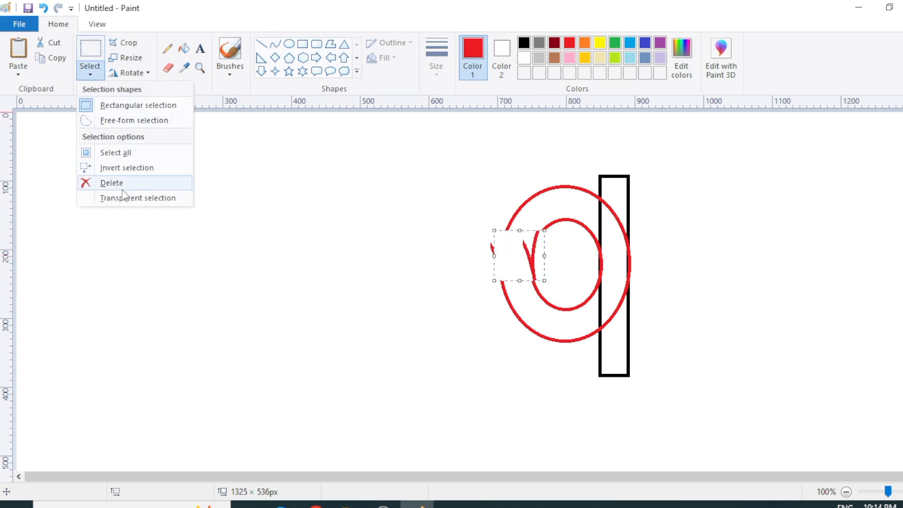
pyautogui.click(123, 195)
# Nudge the pasted curve left until it lines up with the inner ellipse's left edge, and deselect it
pyautogui.moveTo(523, 270); pyautogui.dragTo(522, 270)
pyautogui.press('Left')
pyautogui.press('Left')
pyautogui.press('Left')
pyautogui.press('Left')
pyautogui.press('Left')
pyautogui.press('Left')
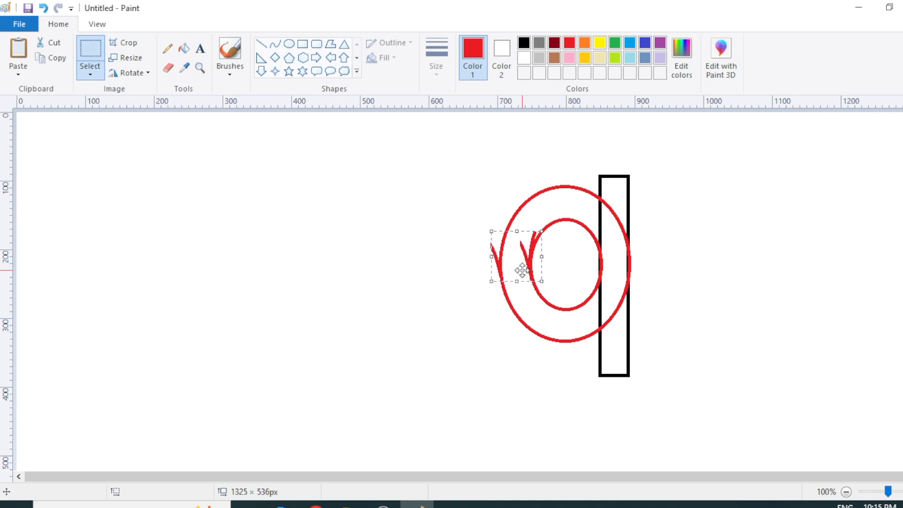
pyautogui.press('Right')
pyautogui.click(463, 282)
# Erase gaps in both ellipses and fill their upper arcs with white so only the lower hook outline is left
pyautogui.click(168, 68)
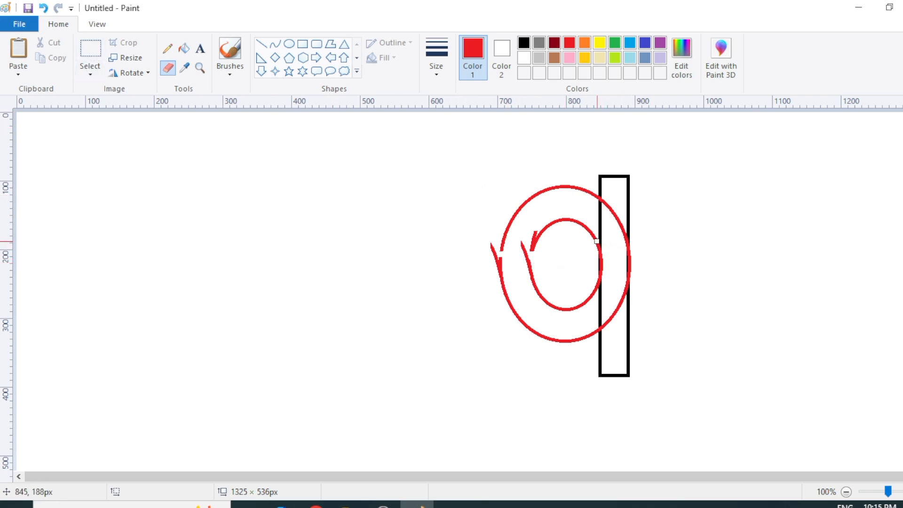
pyautogui.click(184, 48)
pyautogui.rightClick(560, 218)
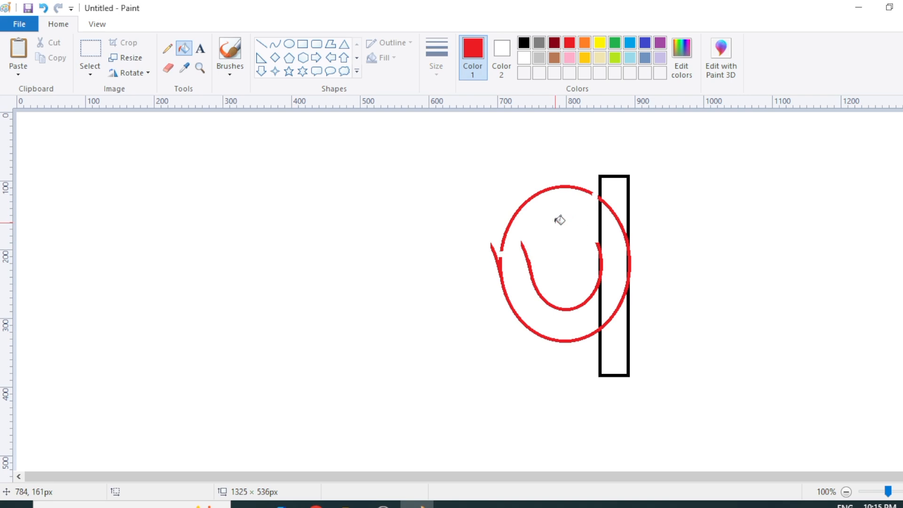
pyautogui.rightClick(560, 187)
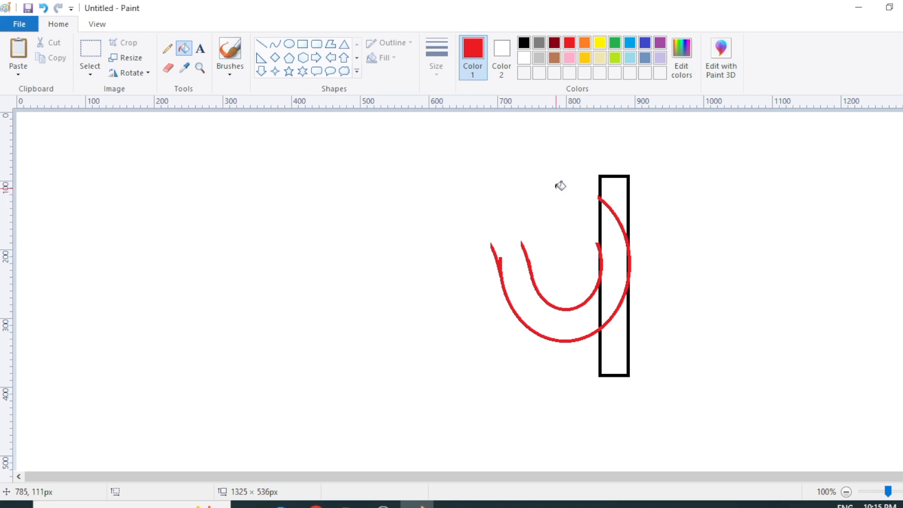
# Draw a horizontal red line about 42 px long joining the upper ends of the two flared curves
pyautogui.click(262, 44)
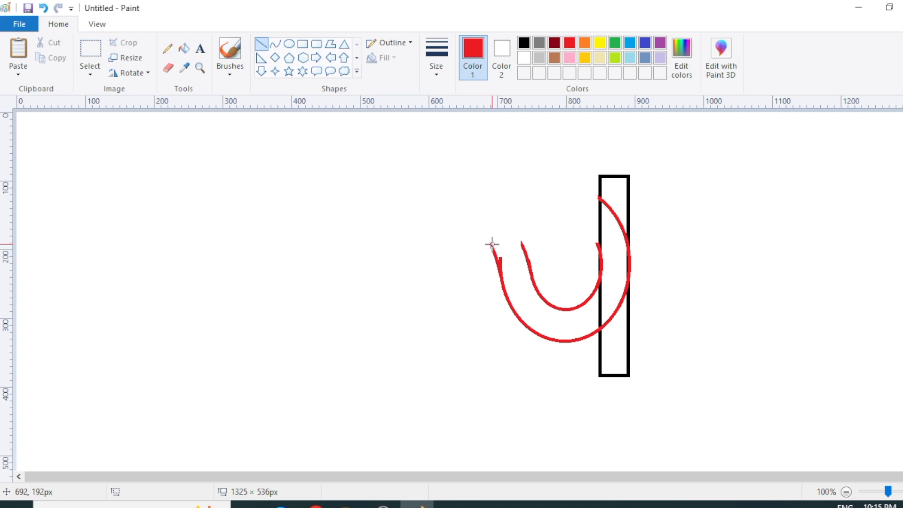
pyautogui.moveTo(492, 247); pyautogui.dragTo(521, 245)
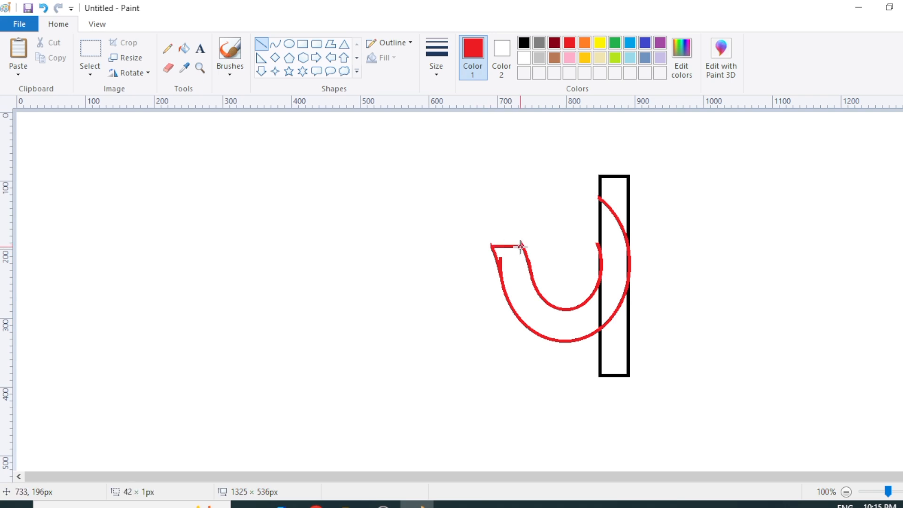
pyautogui.click(556, 249)
# Fill the hook, every section of the vertical bar and the bar's black outline with red
pyautogui.click(184, 48)
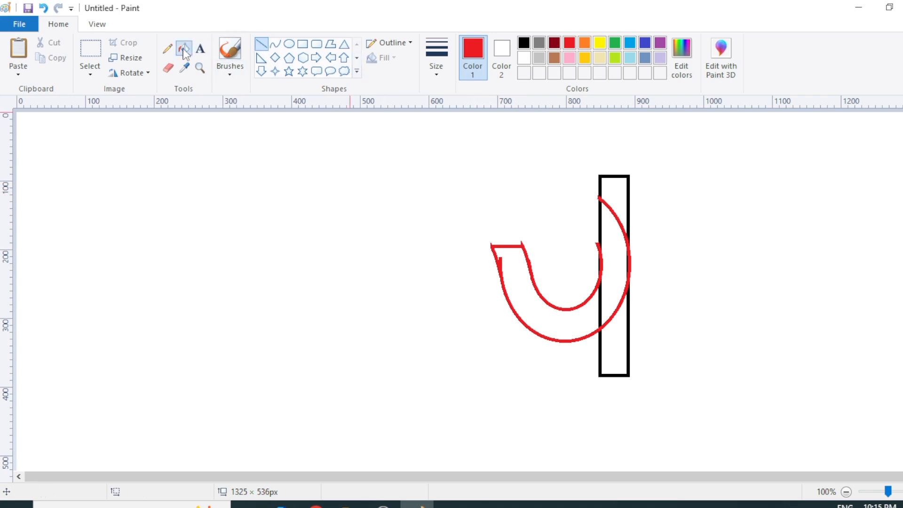
pyautogui.click(528, 281)
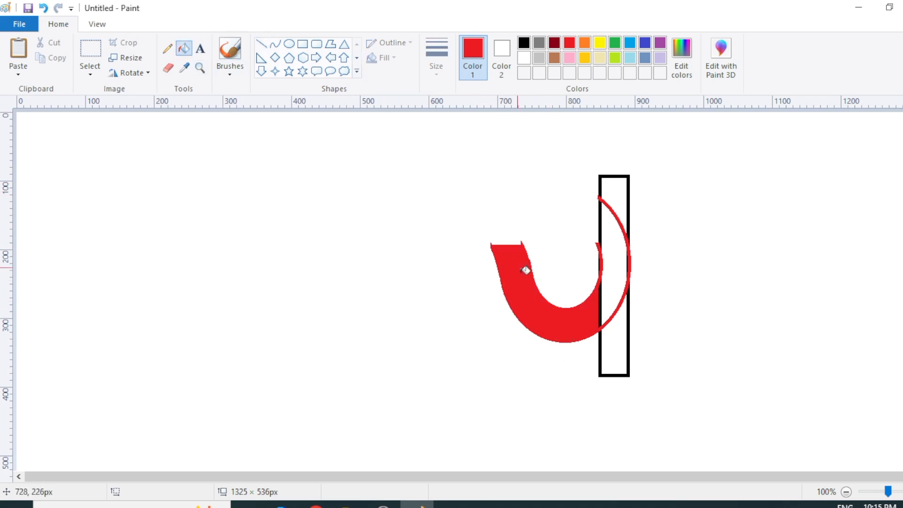
pyautogui.click(603, 301)
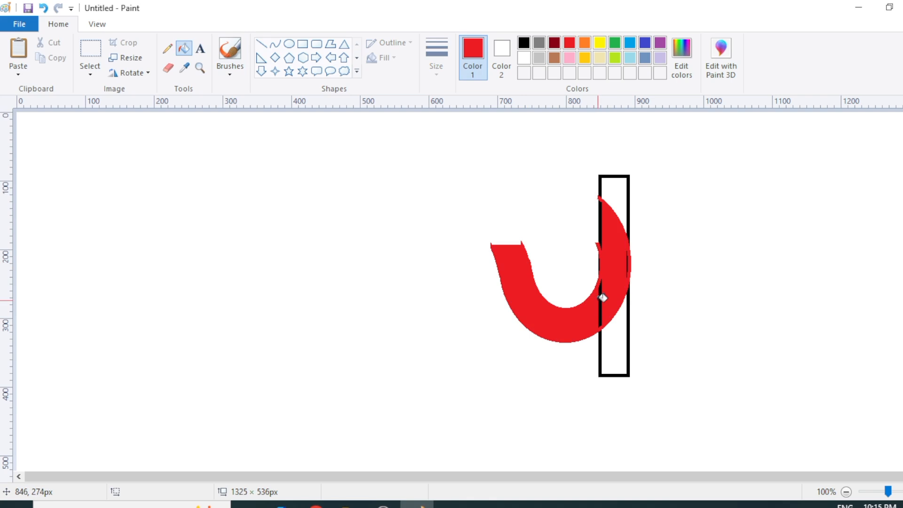
pyautogui.click(617, 345)
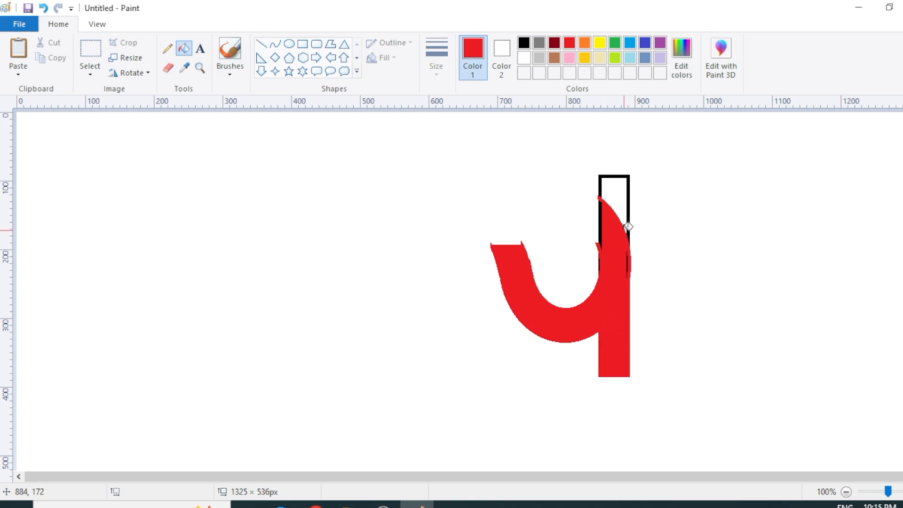
pyautogui.click(623, 206)
pyautogui.click(630, 226)
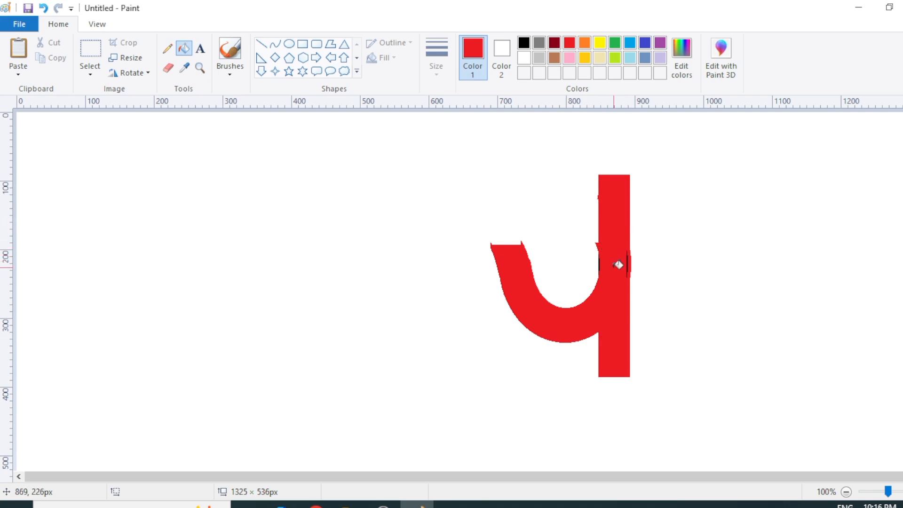
pyautogui.click(230, 51)
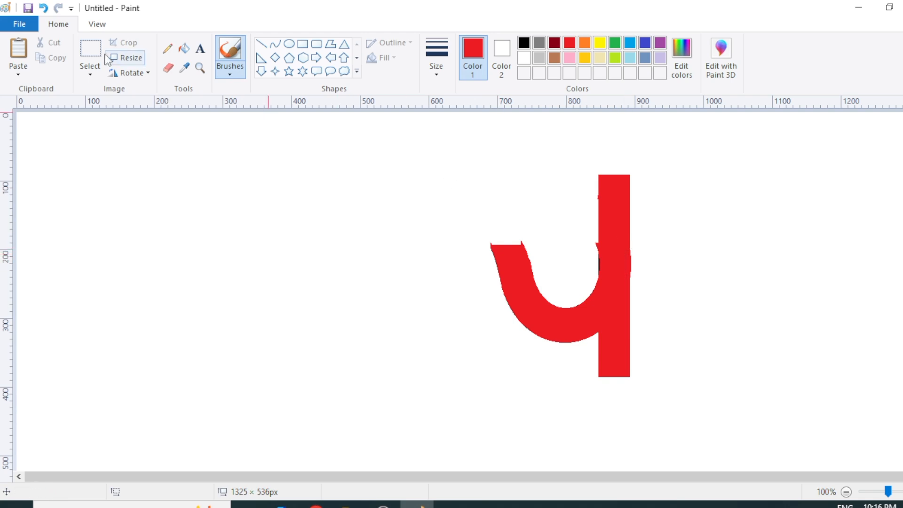
# Delete everything beyond the bar's right edge and above the hook's tip, and fill the leftover black edge with red
pyautogui.click(89, 53)
pyautogui.moveTo(702, 155); pyautogui.dragTo(631, 421)
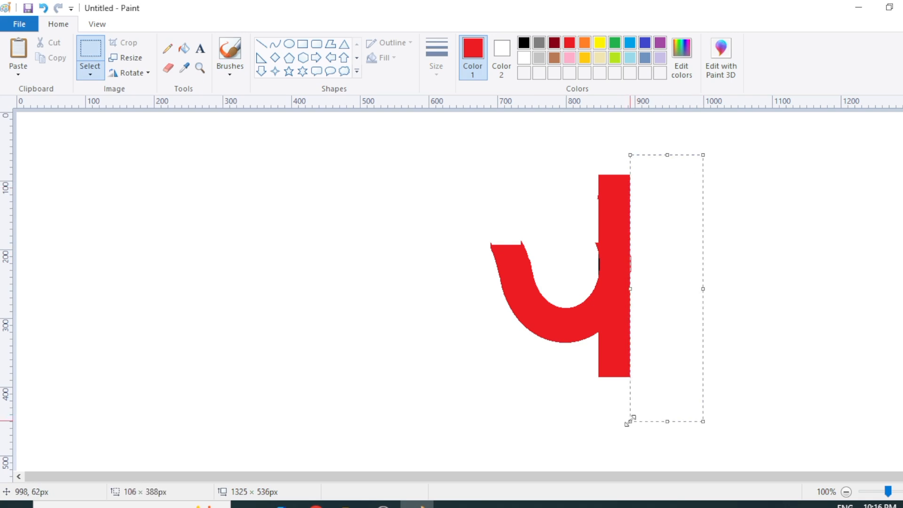
pyautogui.press('Delete')
pyautogui.moveTo(412, 139)
pyautogui.mouseDown()
pyautogui.moveTo(443, 157)
pyautogui.moveTo(651, 216)
pyautogui.moveTo(700, 245)
pyautogui.mouseUp()
pyautogui.press('Delete')
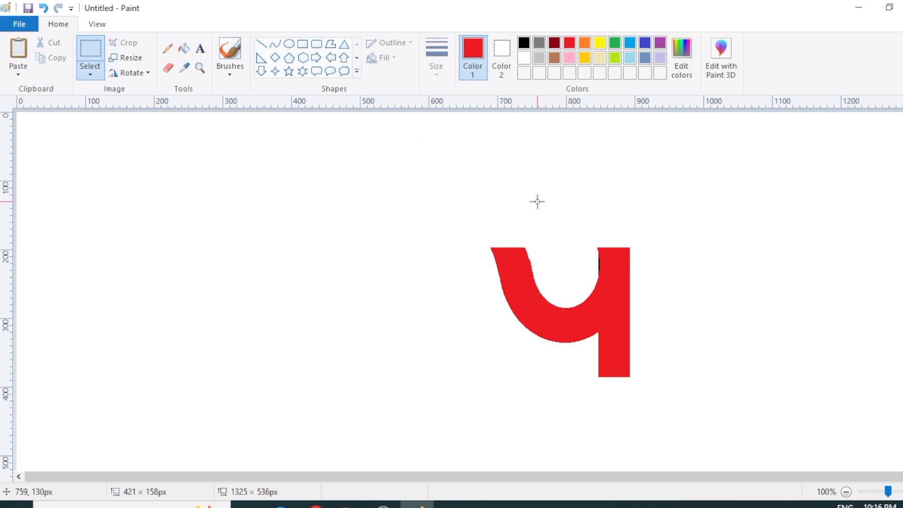
pyautogui.click(185, 59)
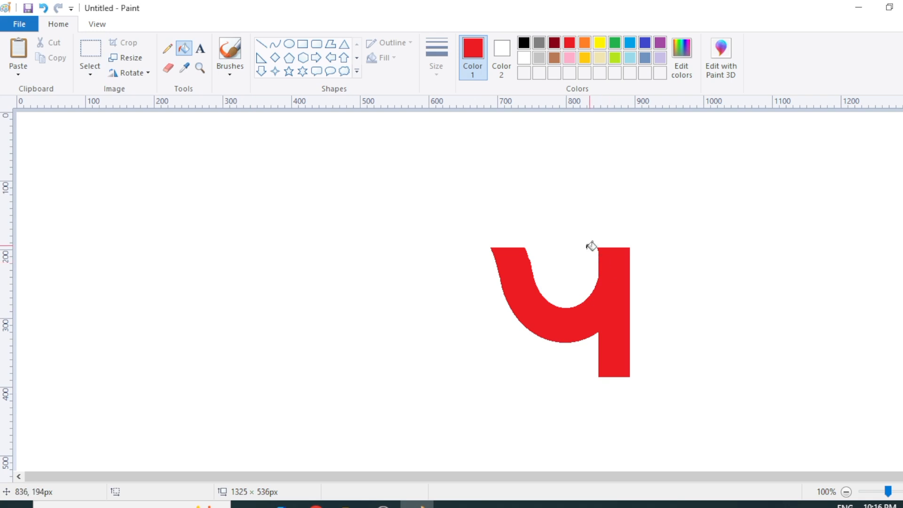
# Draw a red circle about 68 × 69 px centred in the hollow between the hook and the bar
pyautogui.click(289, 45)
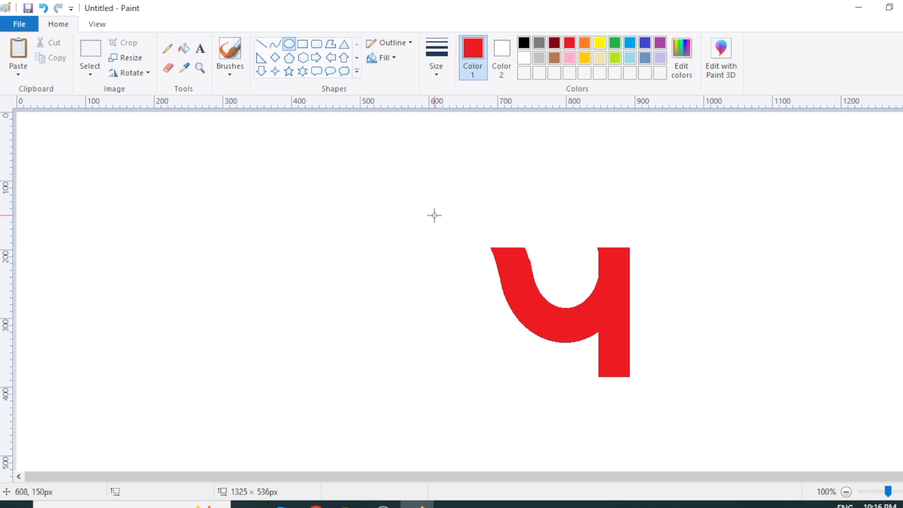
pyautogui.moveTo(539, 250); pyautogui.dragTo(587, 309)
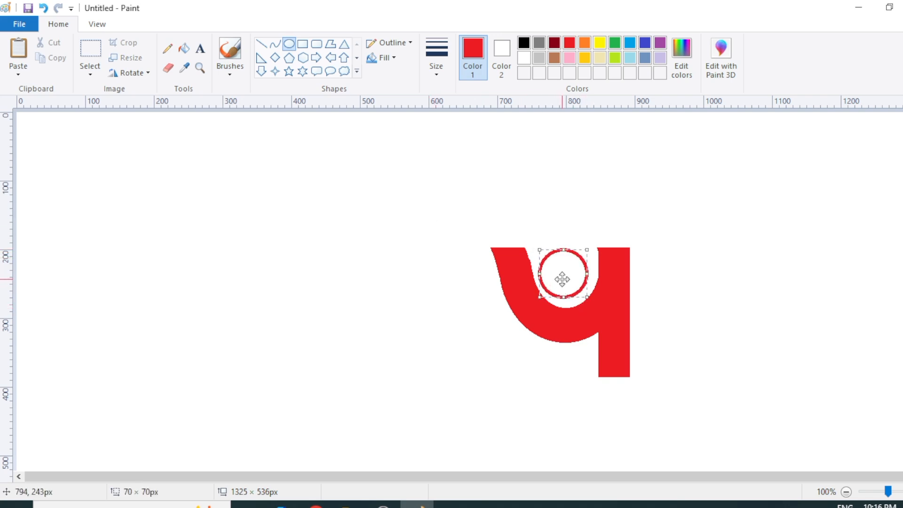
pyautogui.moveTo(563, 281); pyautogui.dragTo(566, 283)
pyautogui.moveTo(543, 253); pyautogui.dragTo(566, 260)
pyautogui.moveTo(585, 291); pyautogui.dragTo(563, 276)
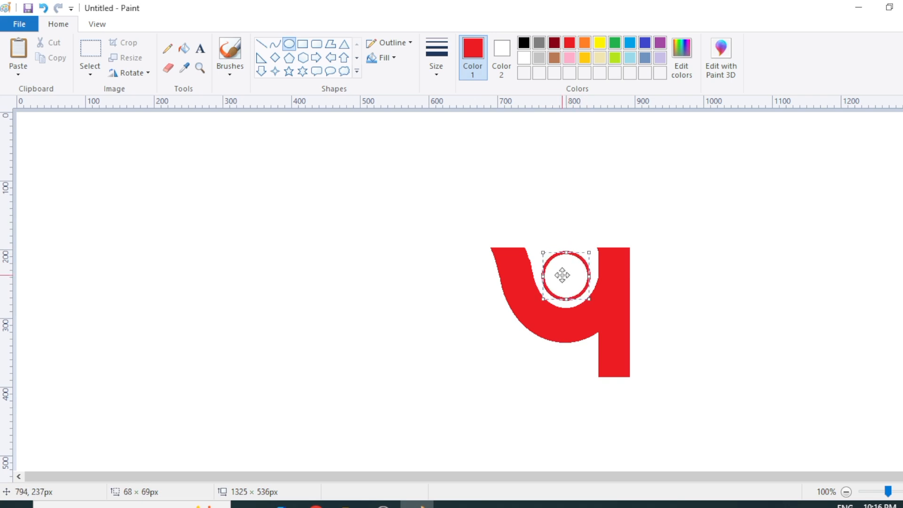
pyautogui.click(661, 220)
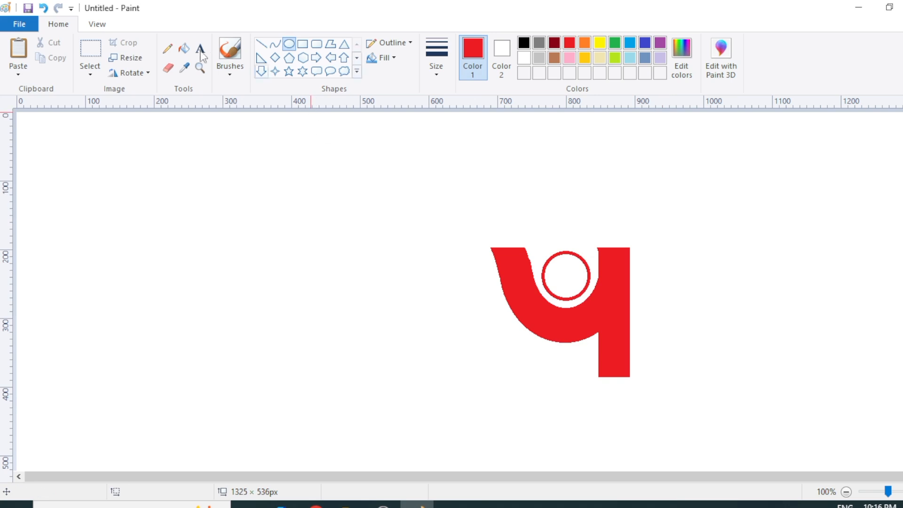
# Fill the circle inside the hook's hollow with red
pyautogui.click(185, 52)
pyautogui.click(572, 265)
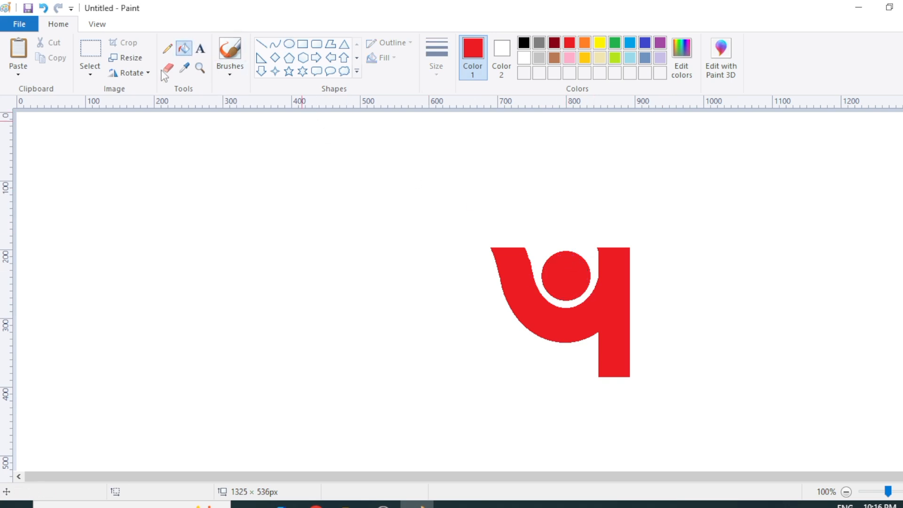
pyautogui.click(91, 56)
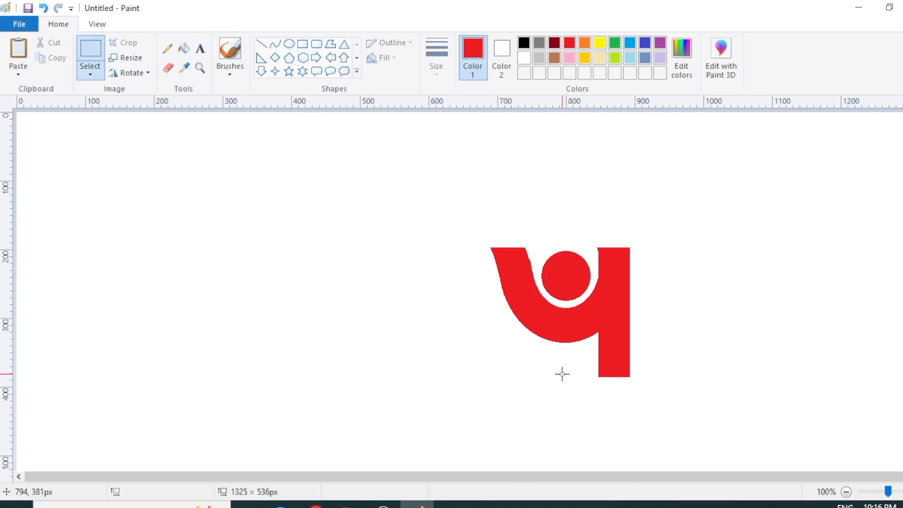
# Shorten the vertical bar by deleting a selected area about 195 × 76 px over its lower end
pyautogui.moveTo(561, 372); pyautogui.dragTo(668, 417)
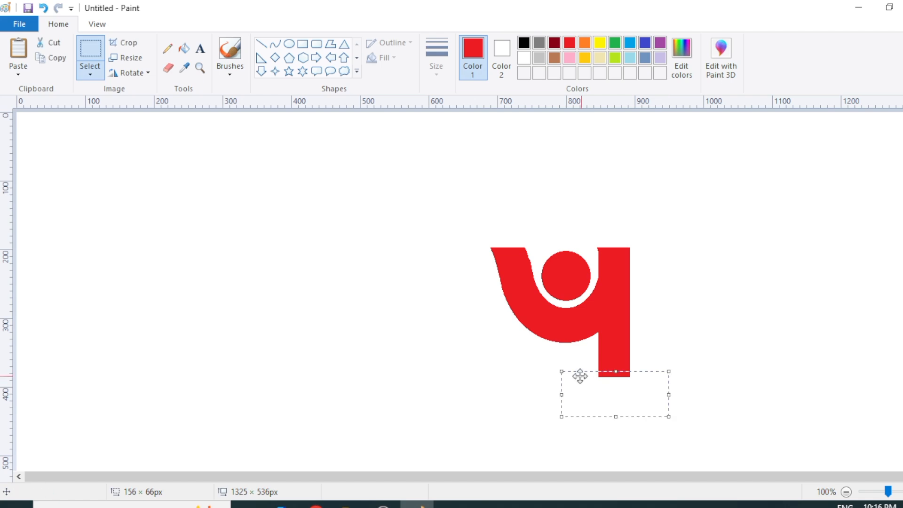
pyautogui.moveTo(561, 366); pyautogui.dragTo(694, 417)
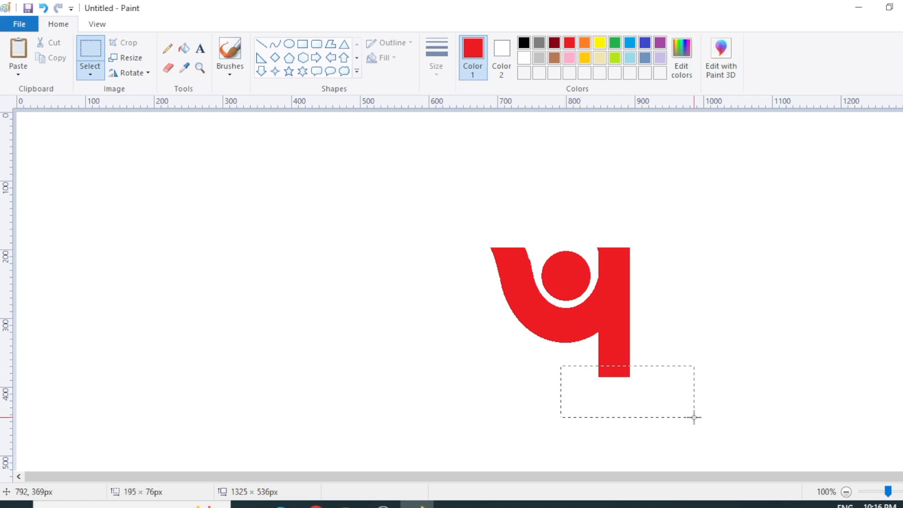
pyautogui.press('Delete')
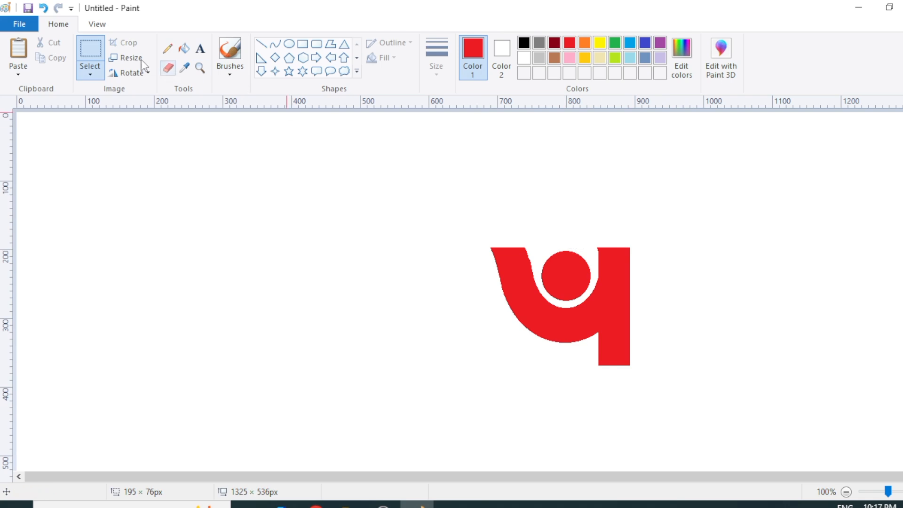
# Move the whole logo, selected with about 415 × 290 px around it, into the left half of the canvas
pyautogui.click(91, 46)
pyautogui.moveTo(446, 204); pyautogui.dragTo(732, 401)
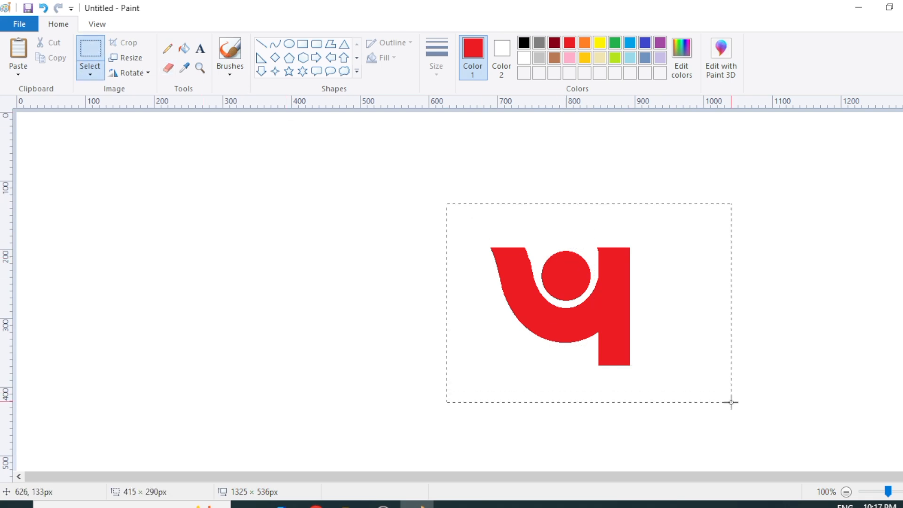
pyautogui.moveTo(638, 344); pyautogui.dragTo(390, 317)
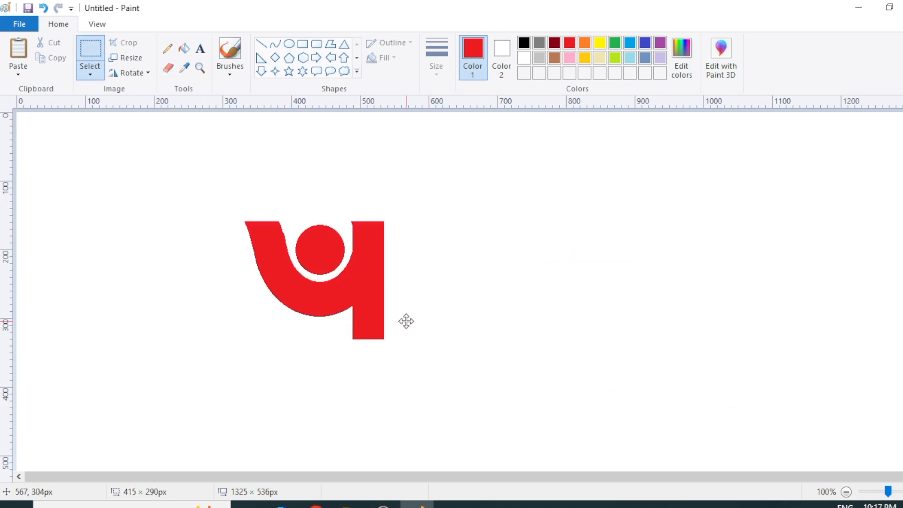
pyautogui.click(591, 289)
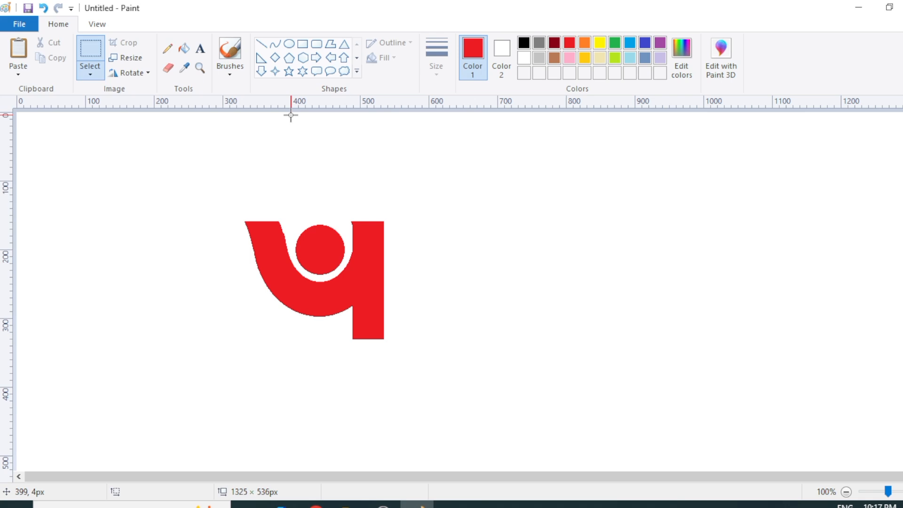
# Draw a red rounded rectangle about 267 × 252 px centred around the logo and a wider one of equal height to its right
pyautogui.click(308, 50)
pyautogui.click(316, 45)
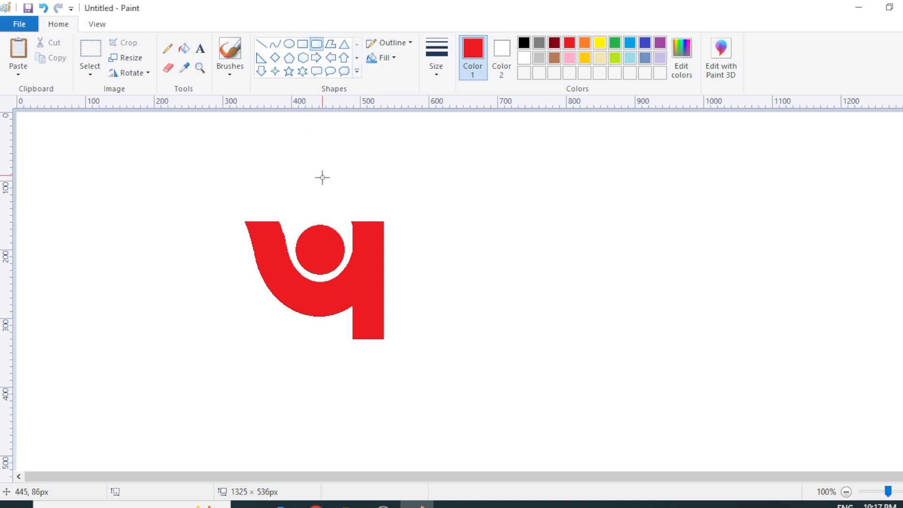
pyautogui.moveTo(350, 332); pyautogui.dragTo(404, 364)
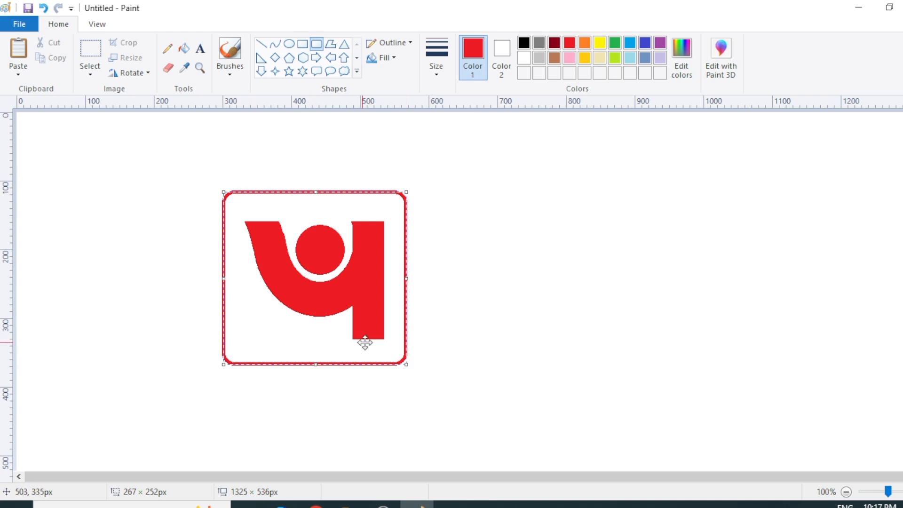
pyautogui.moveTo(365, 343); pyautogui.dragTo(366, 343)
pyautogui.click(473, 278)
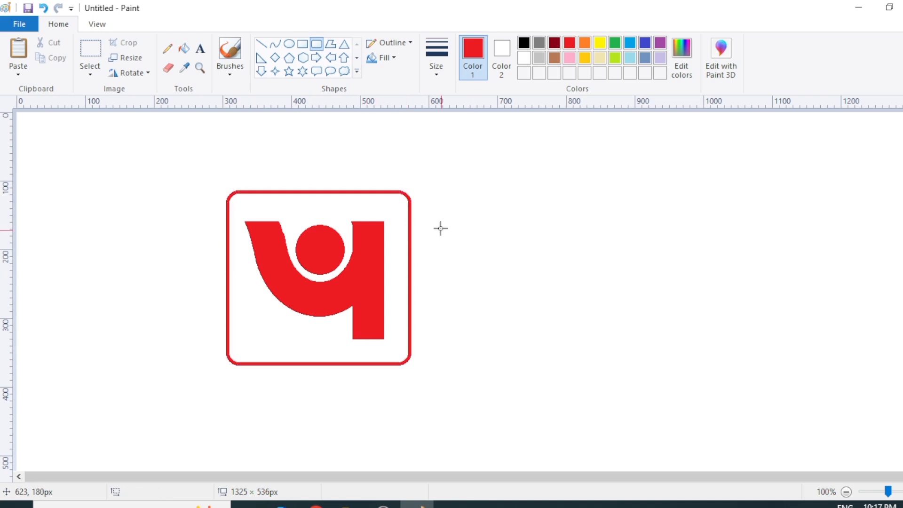
pyautogui.moveTo(421, 191)
pyautogui.mouseDown()
pyautogui.moveTo(529, 352)
pyautogui.moveTo(605, 367)
pyautogui.moveTo(672, 365)
pyautogui.mouseUp()
pyautogui.click(171, 129)
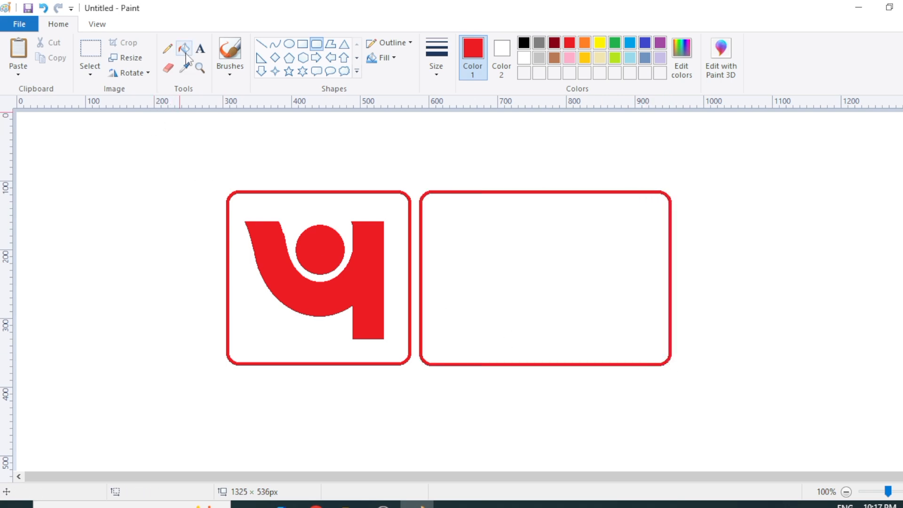
# Fill the logo's hook, bar and circle with yellow
pyautogui.click(185, 51)
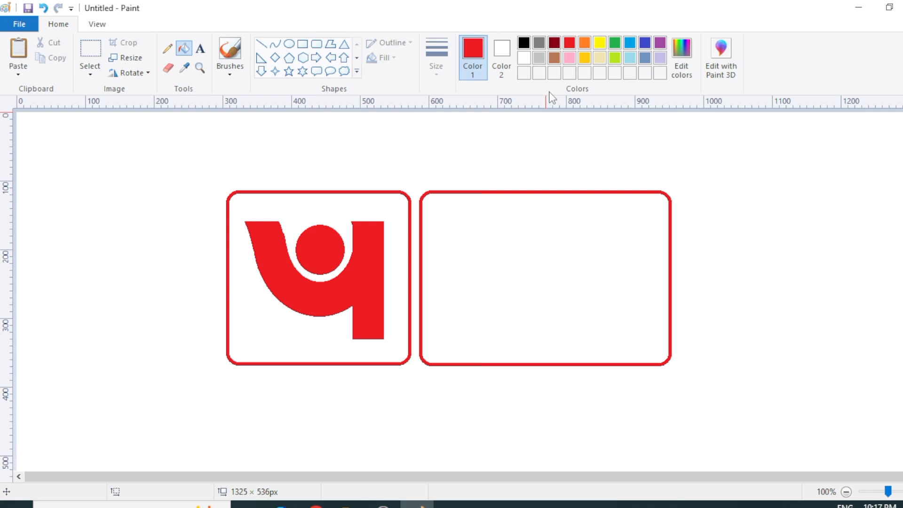
pyautogui.click(600, 43)
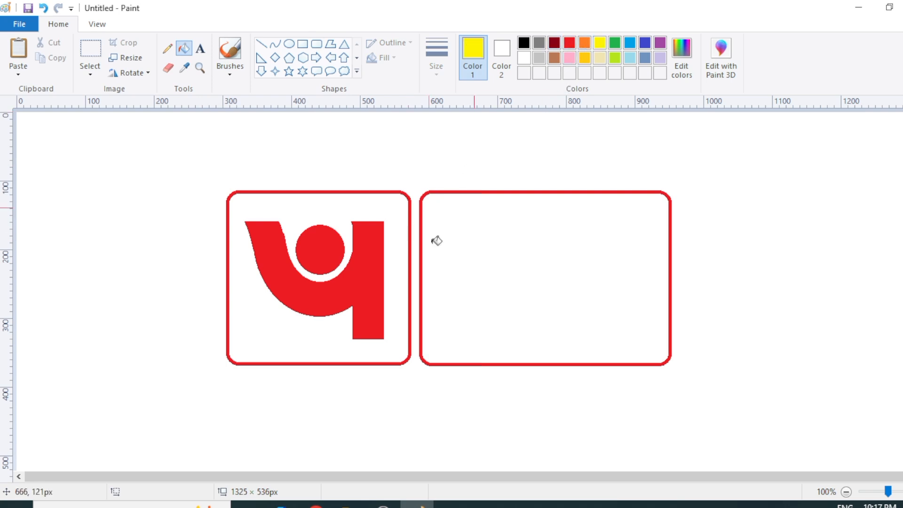
pyautogui.click(363, 292)
pyautogui.click(328, 259)
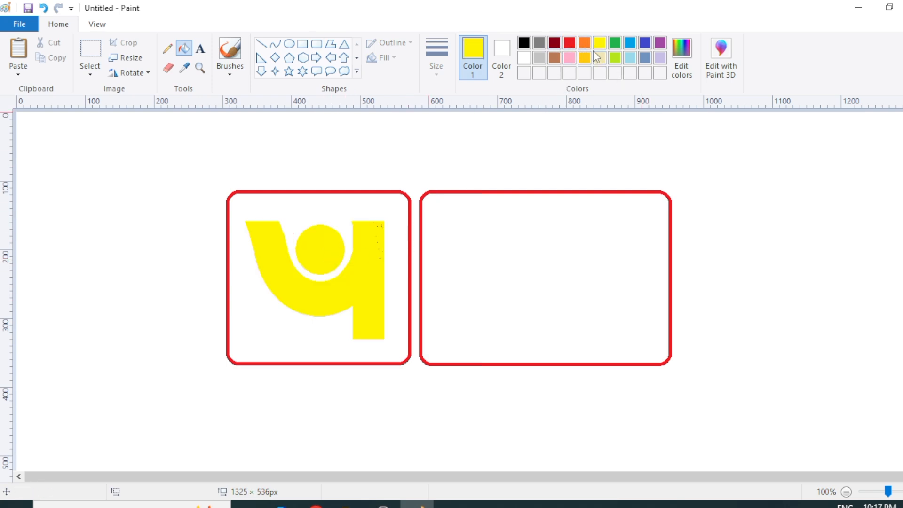
# Fill the background around the logo and the empty rounded rectangle with red
pyautogui.click(569, 43)
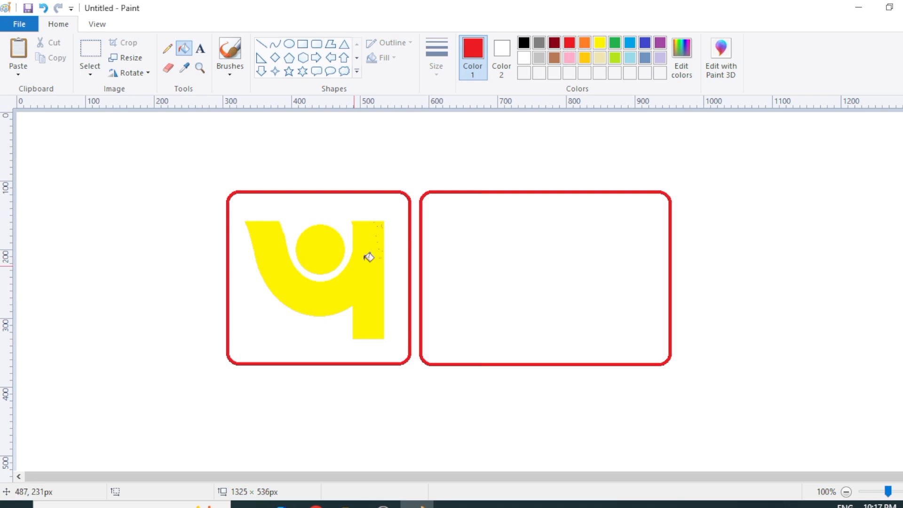
pyautogui.click(400, 204)
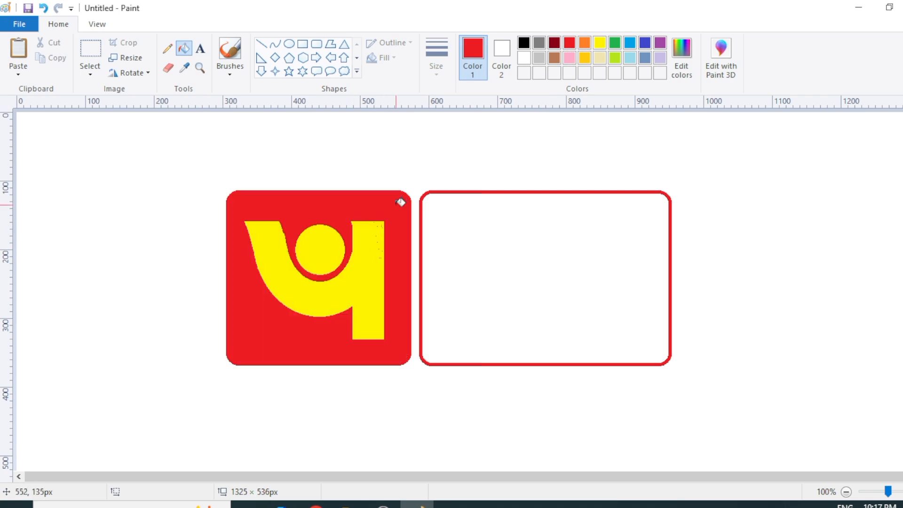
pyautogui.click(461, 230)
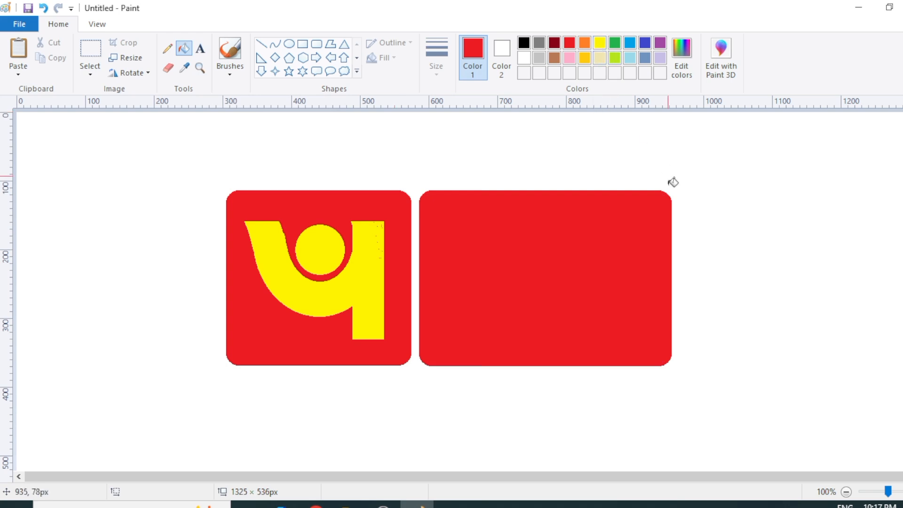
# Mix a custom orange (Red 255, Green 177, Blue 17) and fill the logo's hook, bar and circle with it
pyautogui.click(689, 60)
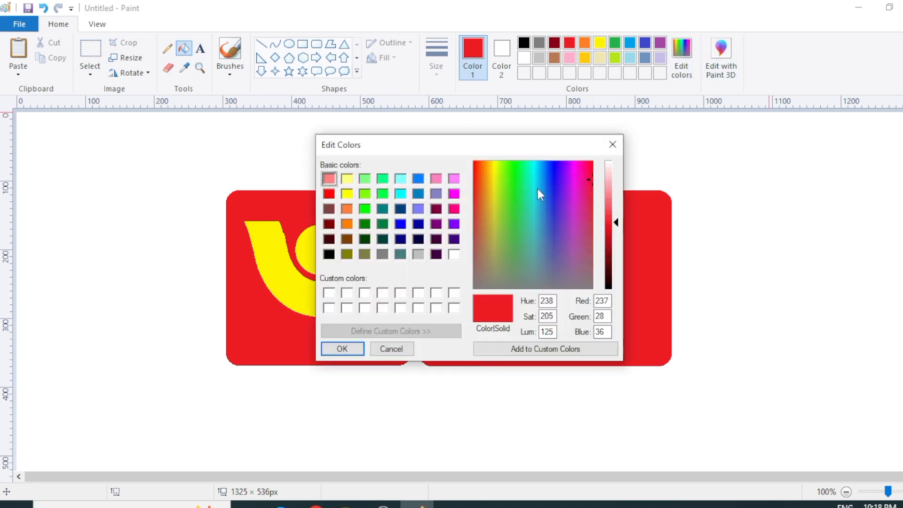
pyautogui.click(488, 164)
pyautogui.moveTo(487, 150); pyautogui.dragTo(688, 124)
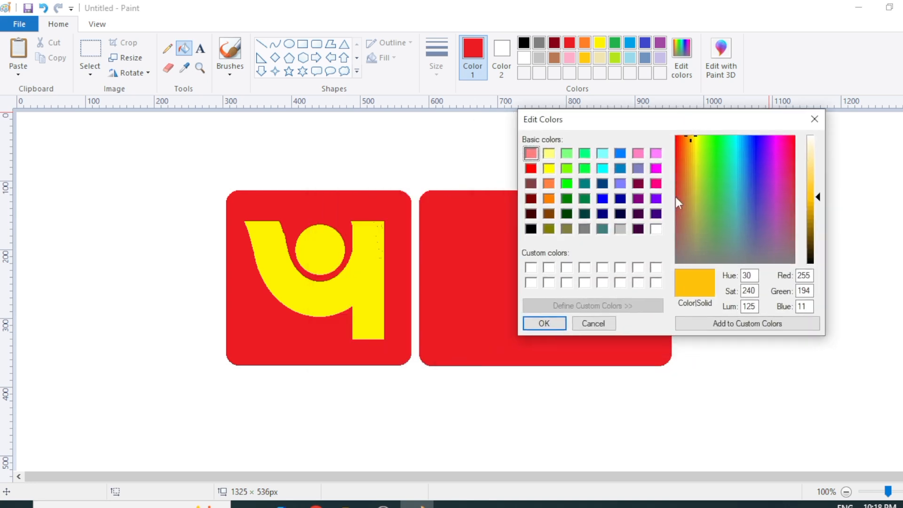
pyautogui.click(690, 137)
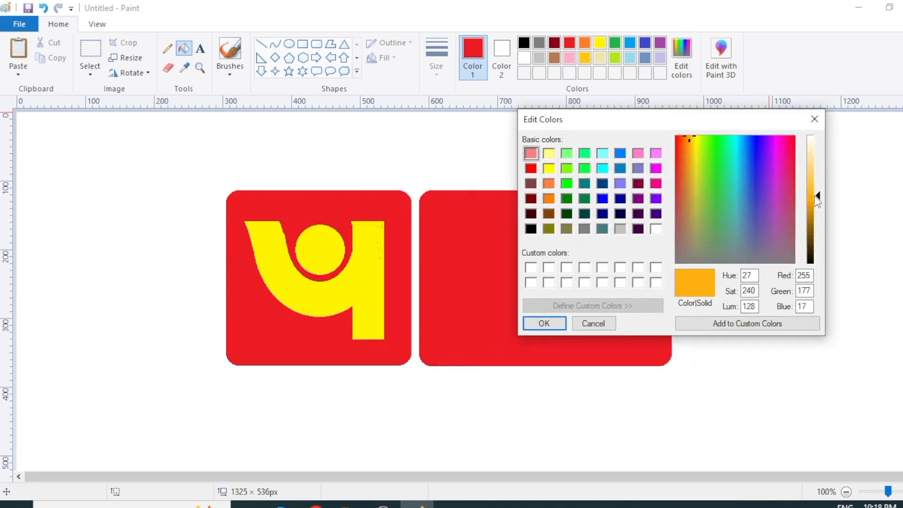
pyautogui.click(545, 323)
pyautogui.click(371, 264)
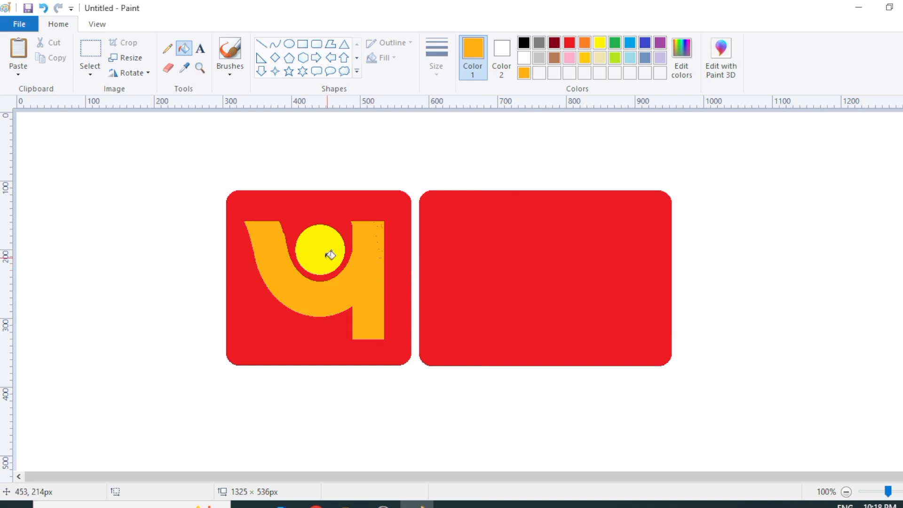
pyautogui.click(330, 254)
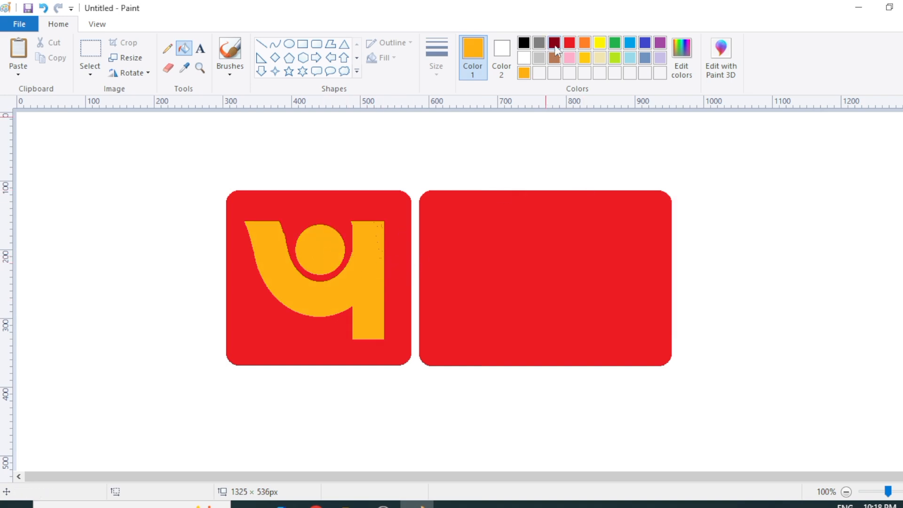
# Fill the logo's background with a custom dark red (Red 183, Green 15, Blue 23) and the right rectangle with the custom orange
pyautogui.click(570, 43)
pyautogui.click(681, 59)
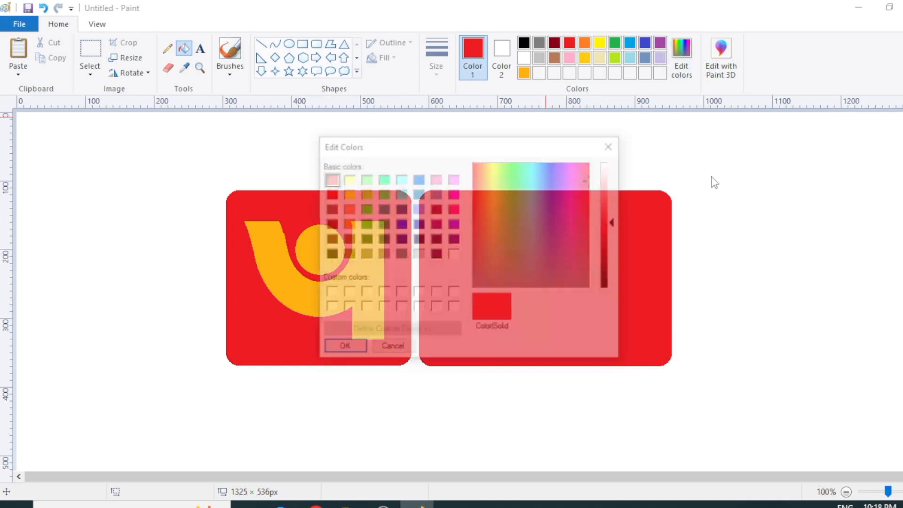
pyautogui.moveTo(620, 234); pyautogui.dragTo(616, 240)
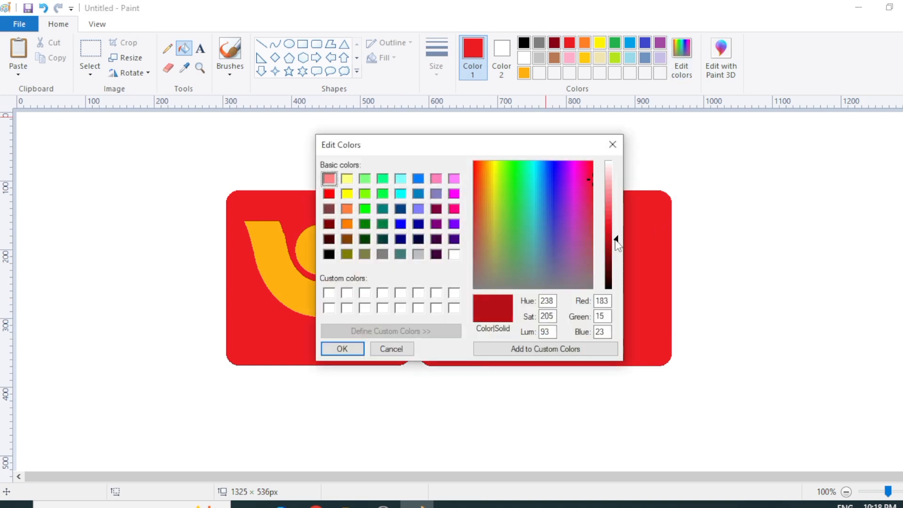
pyautogui.click(342, 348)
pyautogui.click(307, 337)
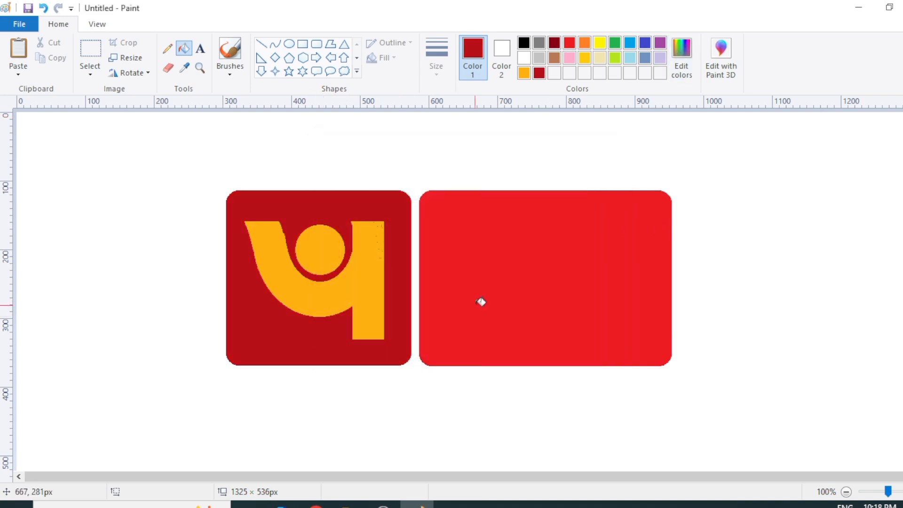
pyautogui.click(524, 73)
pyautogui.click(452, 207)
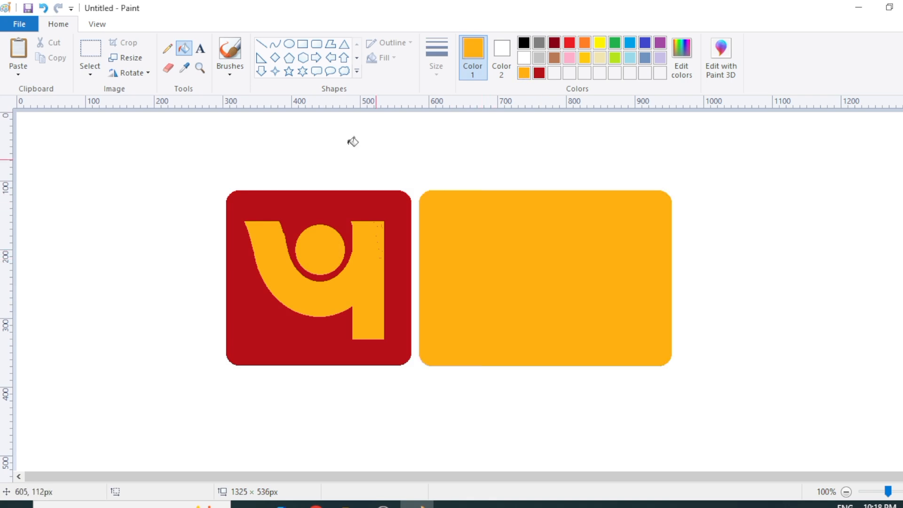
# Add the text "pnb" in Bauhaus 93, size 120, on the orange rectangle and colour it the custom dark red
pyautogui.click(200, 48)
pyautogui.click(430, 215)
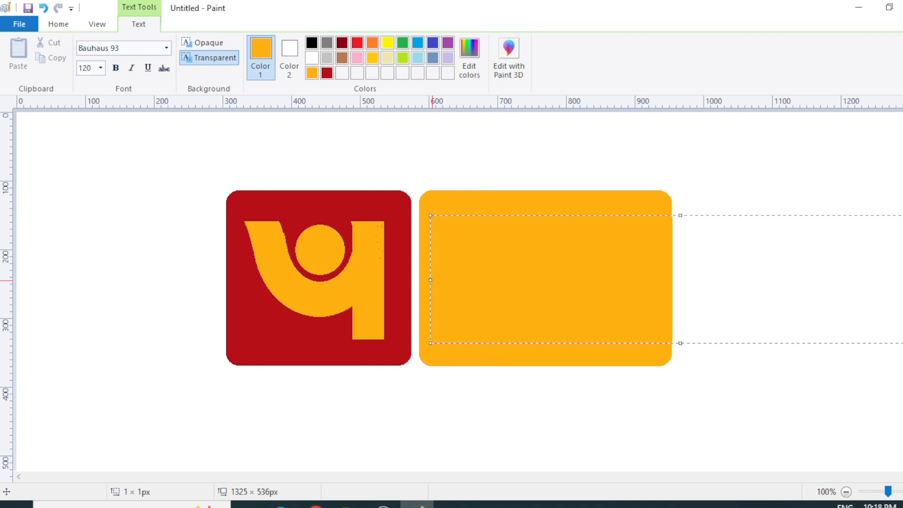
pyautogui.hotkey('shift', 'Left')
pyautogui.hotkey('shift', 'Left')
pyautogui.hotkey('shift', 'Left')
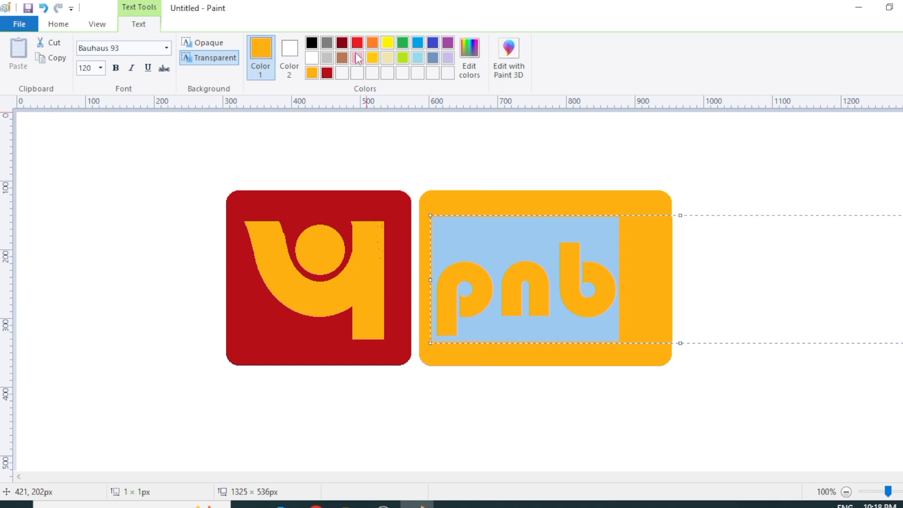
pyautogui.click(328, 73)
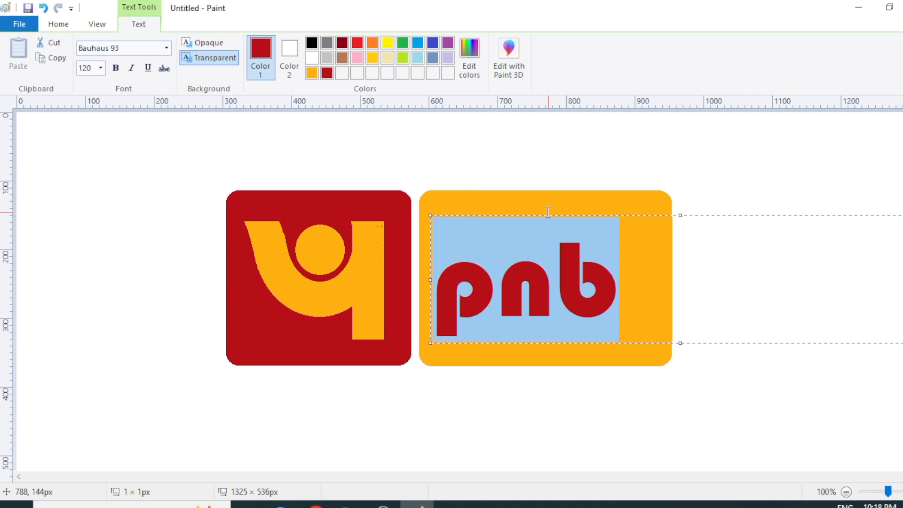
# Set the "pnb" text's size to 140, adjust its position within the orange rectangle and place it
pyautogui.click(91, 67)
pyautogui.write('4')
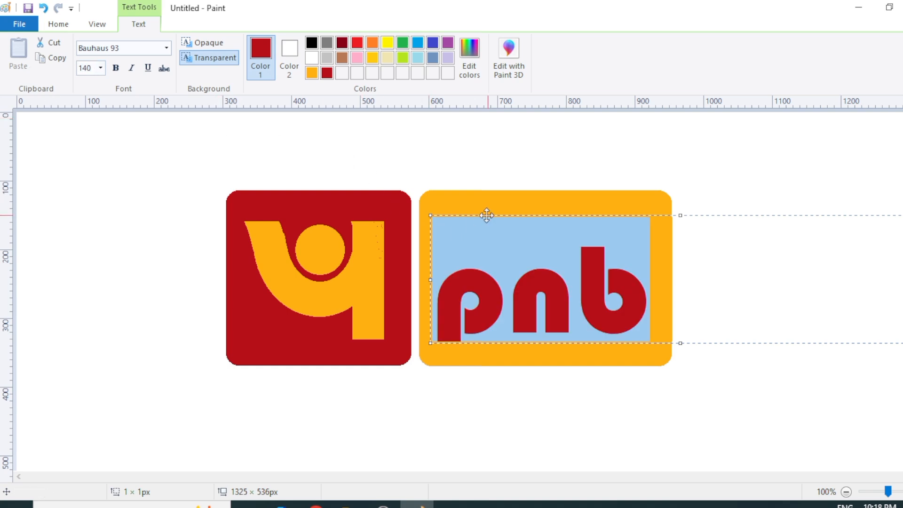
pyautogui.moveTo(487, 215)
pyautogui.mouseDown()
pyautogui.moveTo(478, 209)
pyautogui.moveTo(494, 212)
pyautogui.mouseUp()
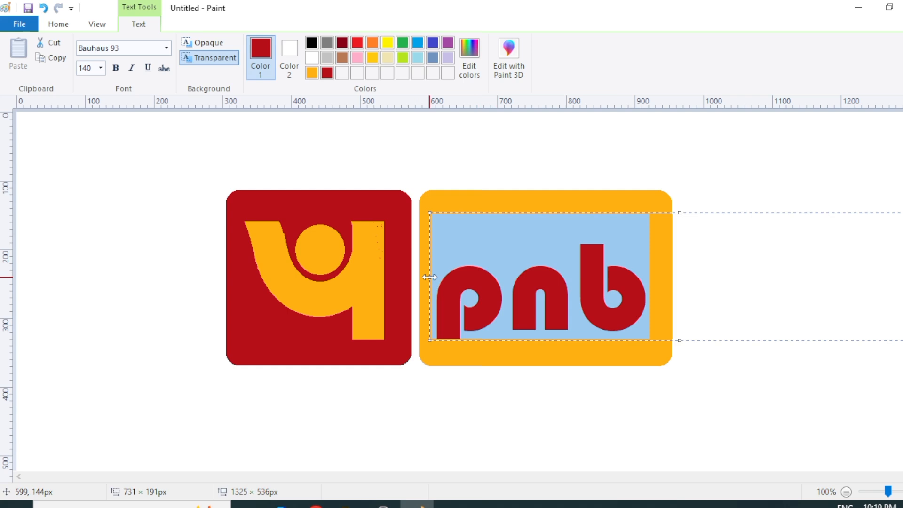
pyautogui.moveTo(429, 278); pyautogui.dragTo(433, 278)
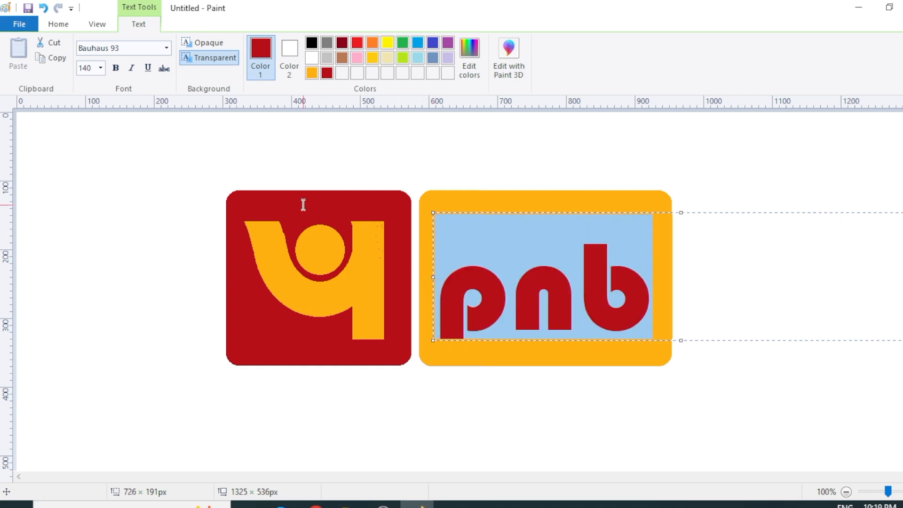
pyautogui.click(303, 173)
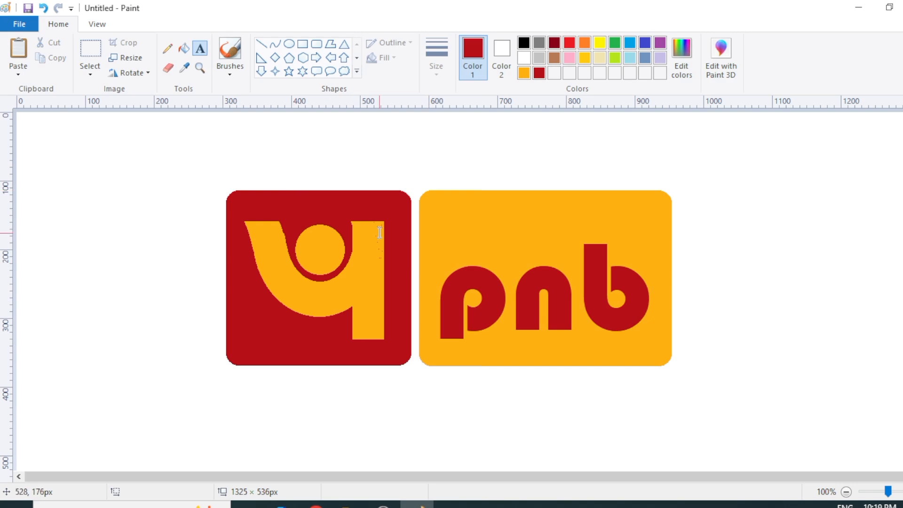
# Undo the placed text and enter "pnb" again slightly further right in a taller text box on the orange rectangle
pyautogui.hotkey('ctrl', 'z')
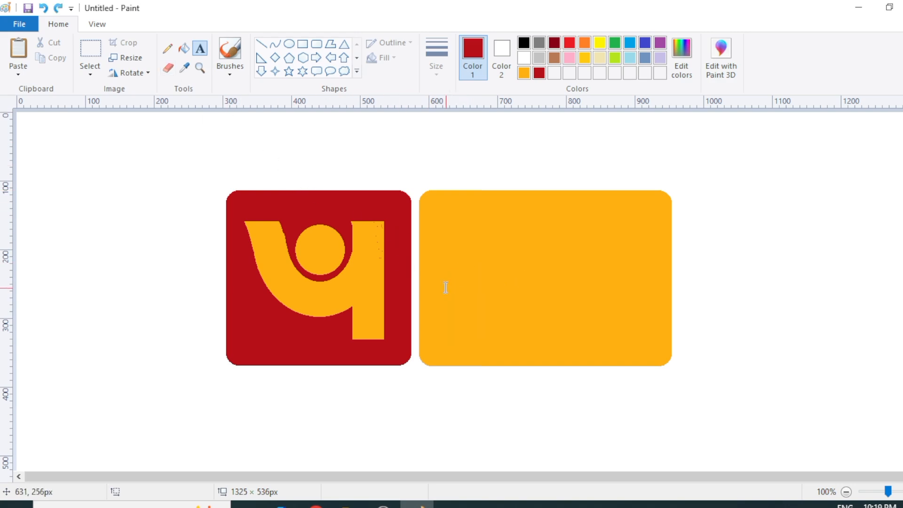
pyautogui.click(440, 213)
pyautogui.write('p')
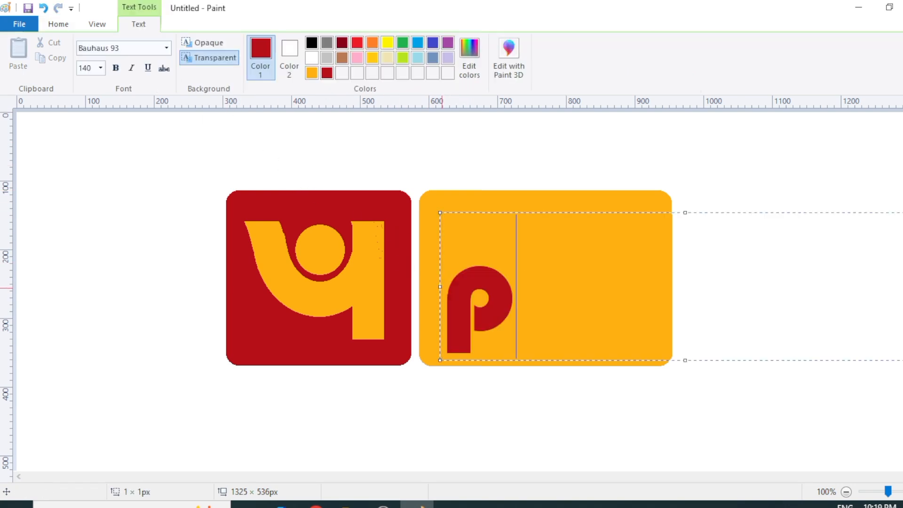
pyautogui.write('nb')
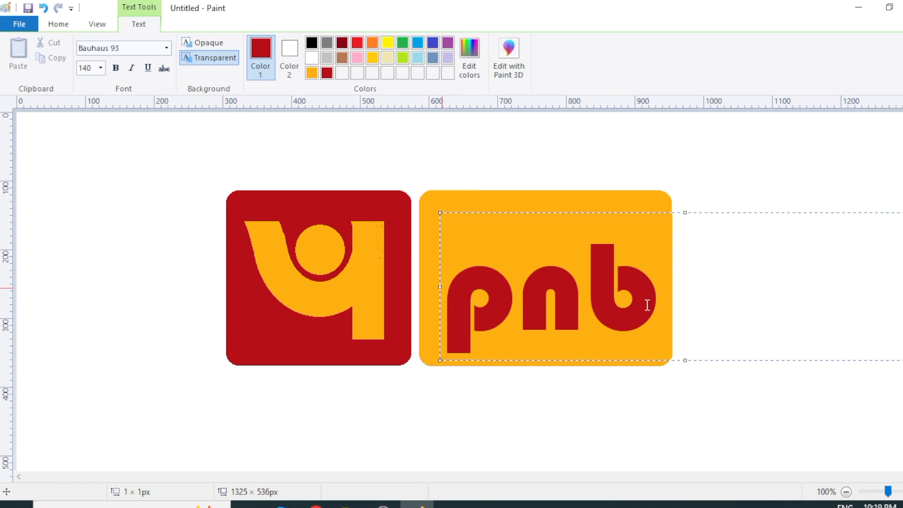
# Select the "pnb" text, keep its Bauhaus 93 font, and move its text box up to the orange rectangle's upper edge
pyautogui.moveTo(679, 303); pyautogui.dragTo(449, 301)
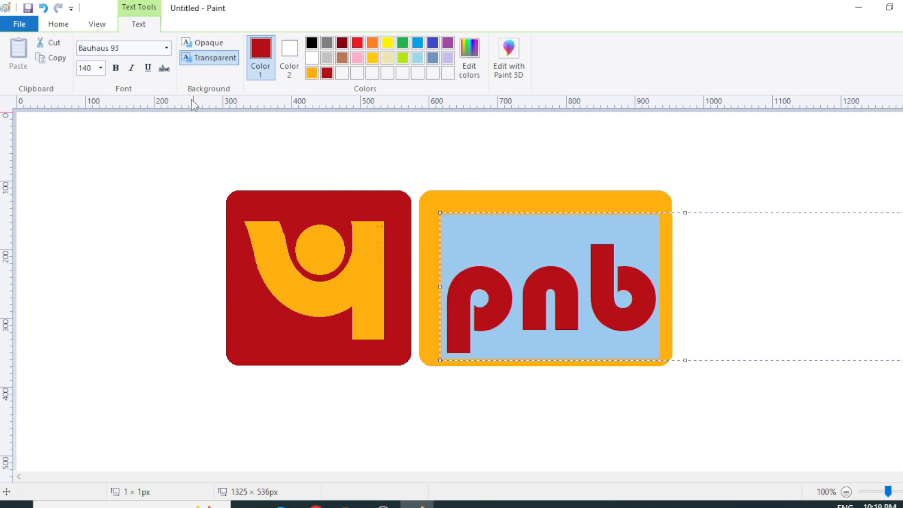
pyautogui.click(166, 49)
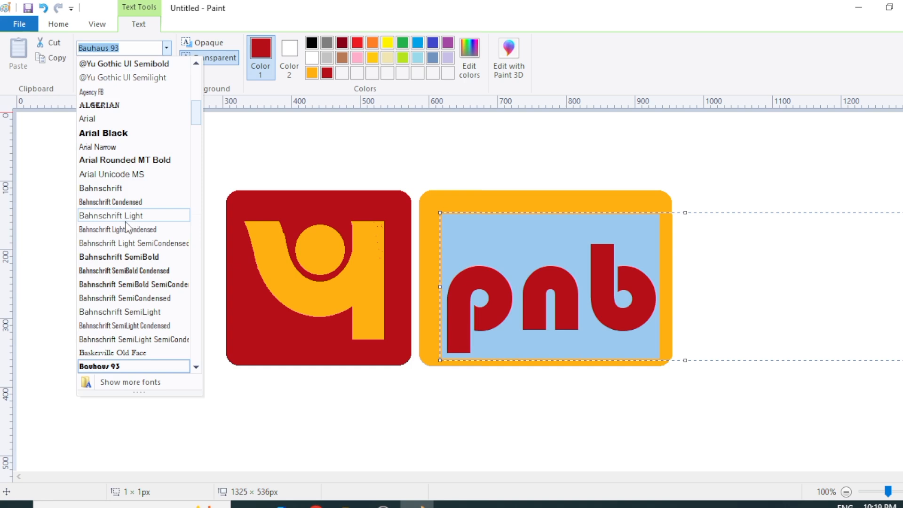
pyautogui.scroll(-2, 126, 227)
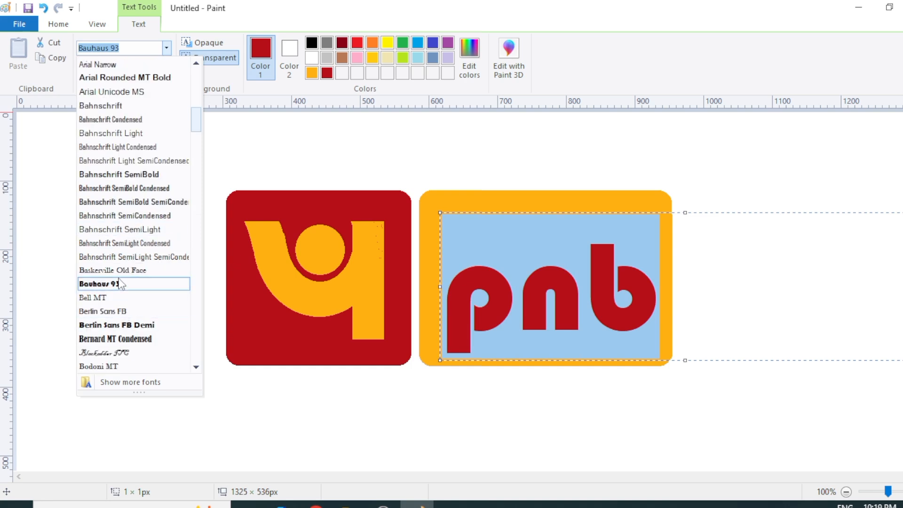
pyautogui.click(557, 213)
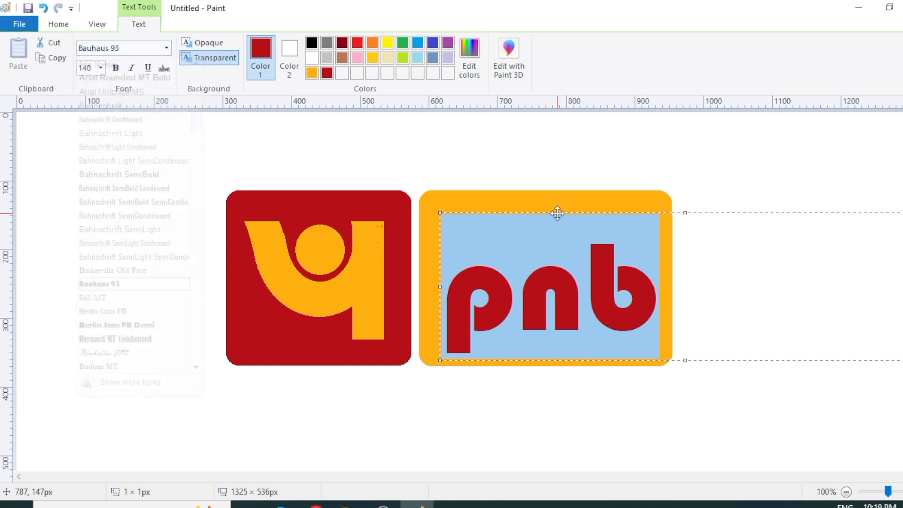
pyautogui.moveTo(558, 213); pyautogui.dragTo(555, 195)
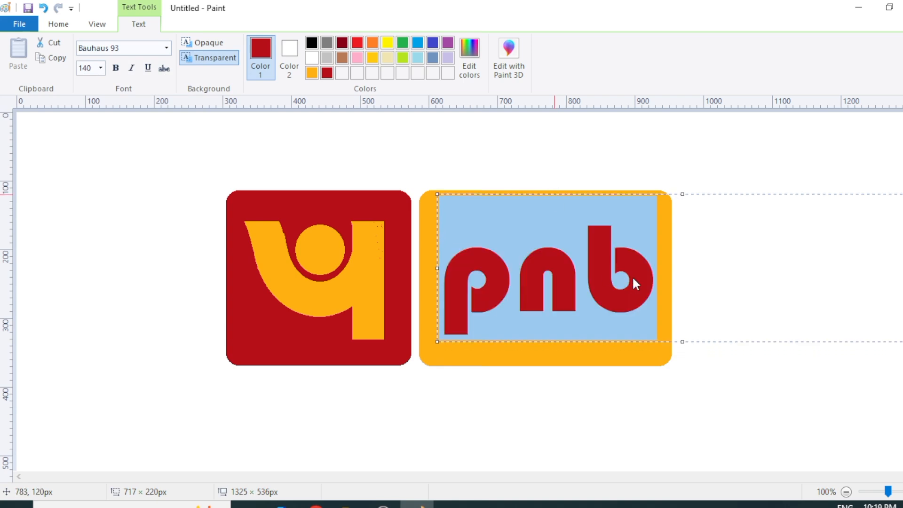
# Enlarge the "pnb" text to size 160 and shift its text box left so the letters sit centred across the orange rectangle
pyautogui.click(93, 68)
pyautogui.press('Return')
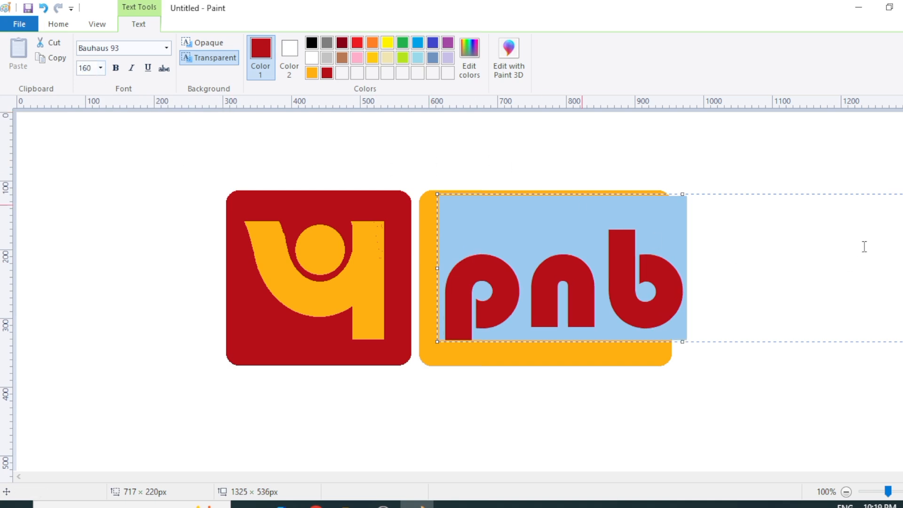
pyautogui.moveTo(767, 194)
pyautogui.mouseDown()
pyautogui.moveTo(738, 197)
pyautogui.moveTo(751, 193)
pyautogui.mouseUp()
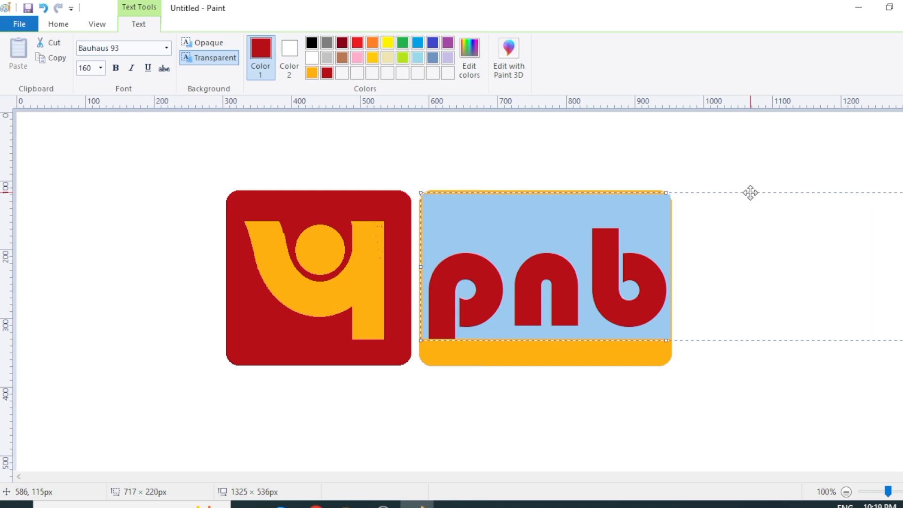
pyautogui.press('Left')
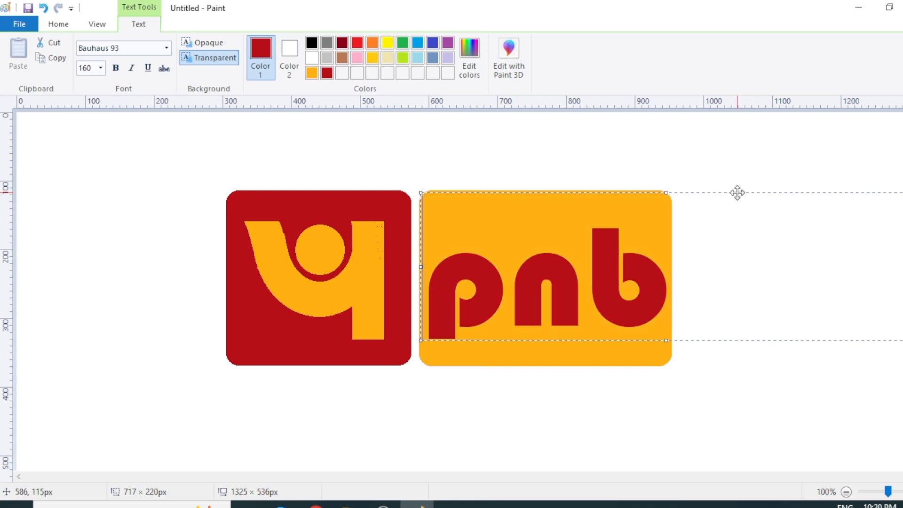
pyautogui.moveTo(739, 191); pyautogui.dragTo(735, 193)
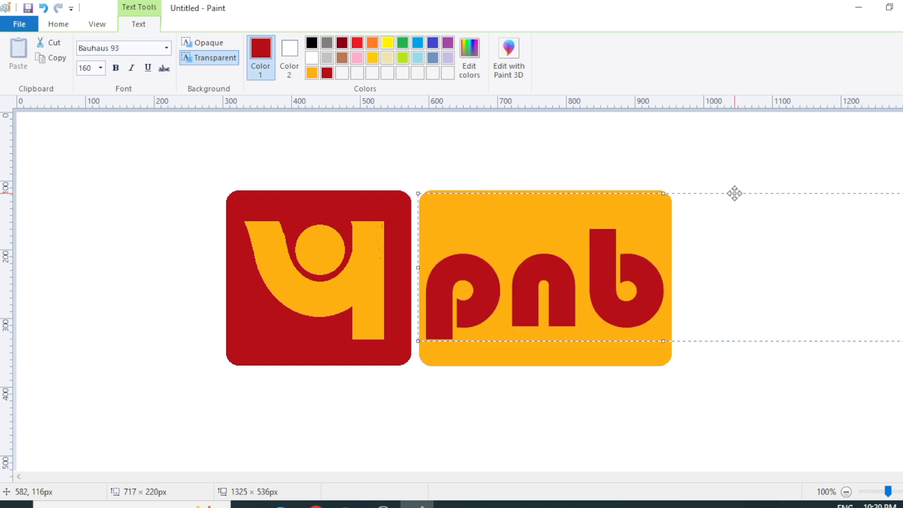